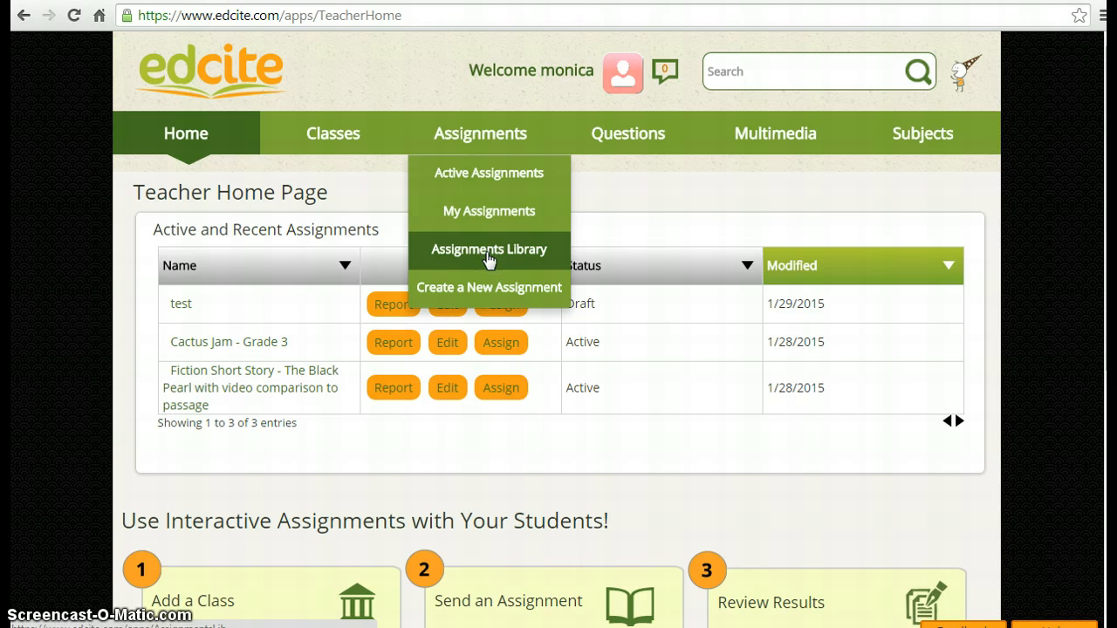
# Step: Open the shared Questions Library and filter the questions to grade 3 only
pyautogui.click(626, 141)
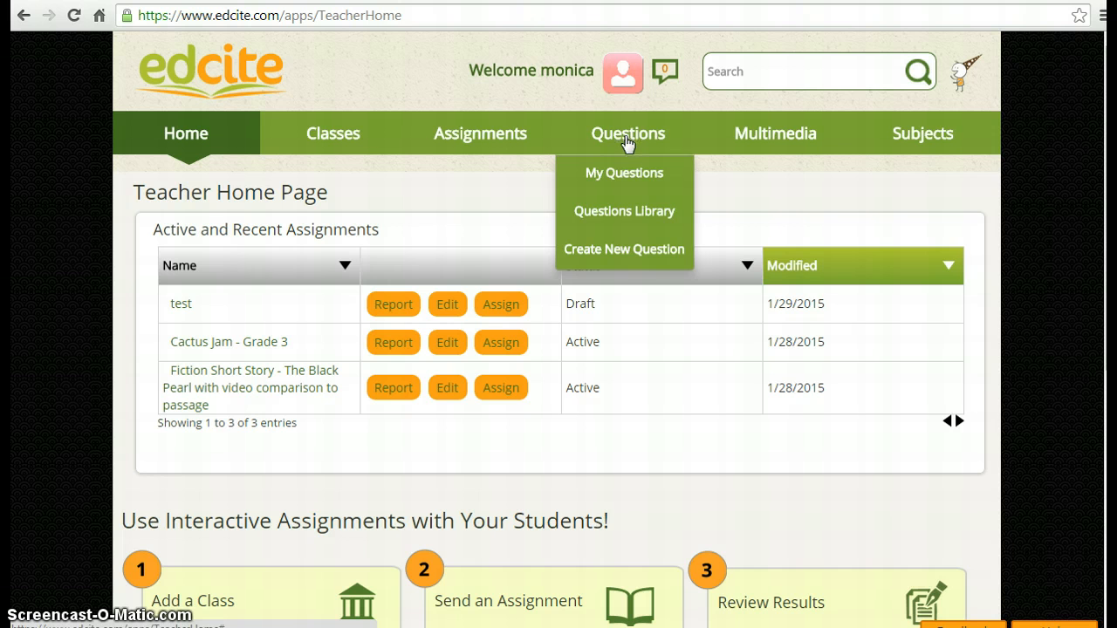
pyautogui.click(639, 218)
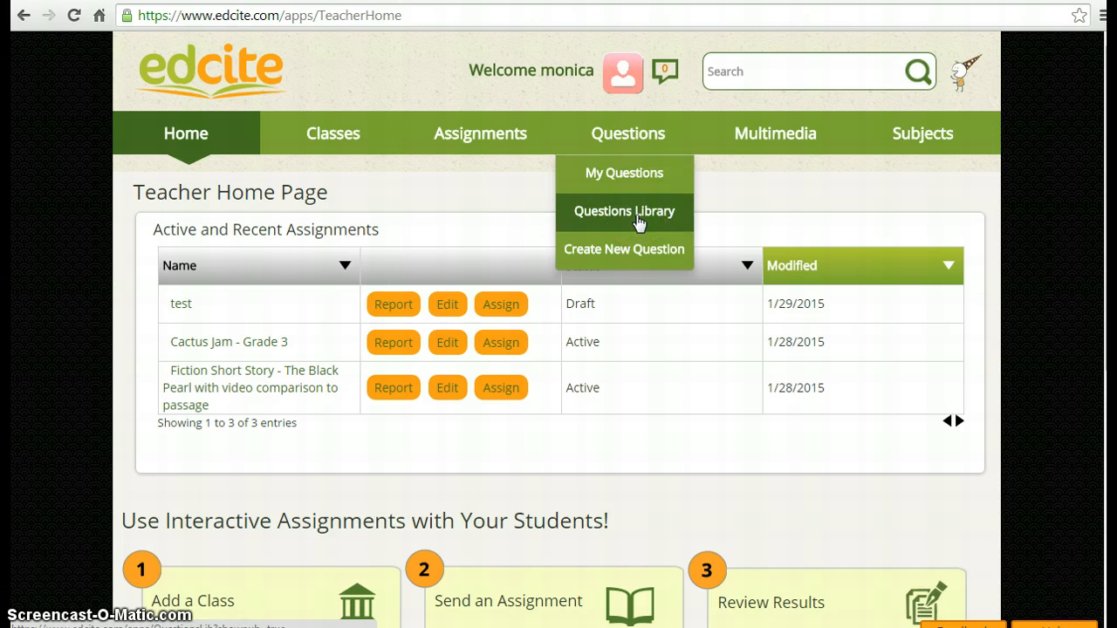
pyautogui.click(638, 217)
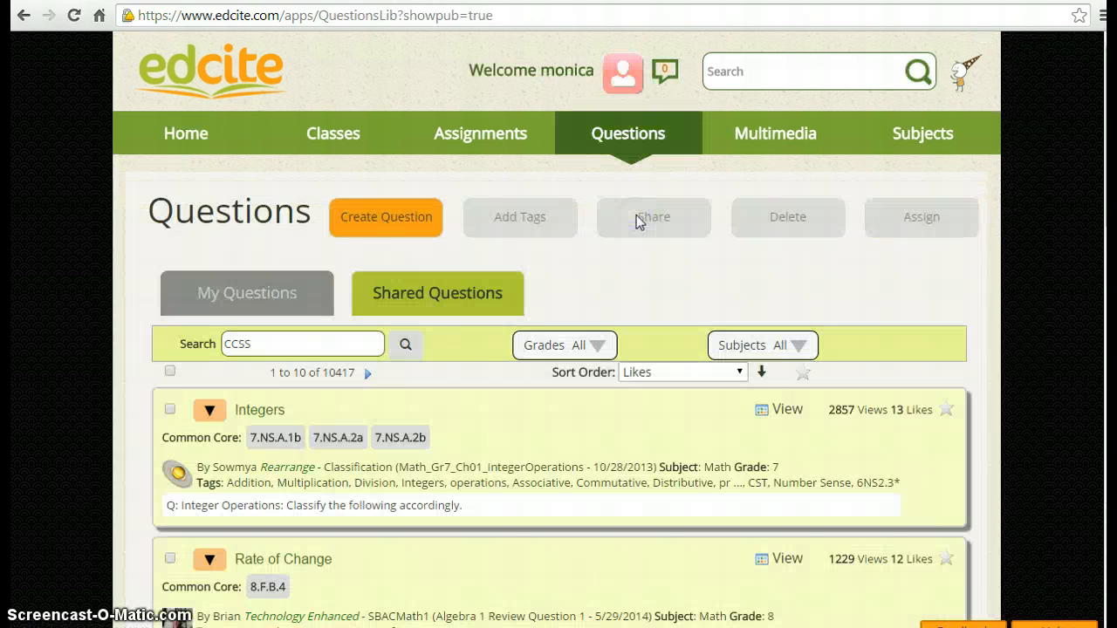
pyautogui.click(596, 347)
pyautogui.click(498, 374)
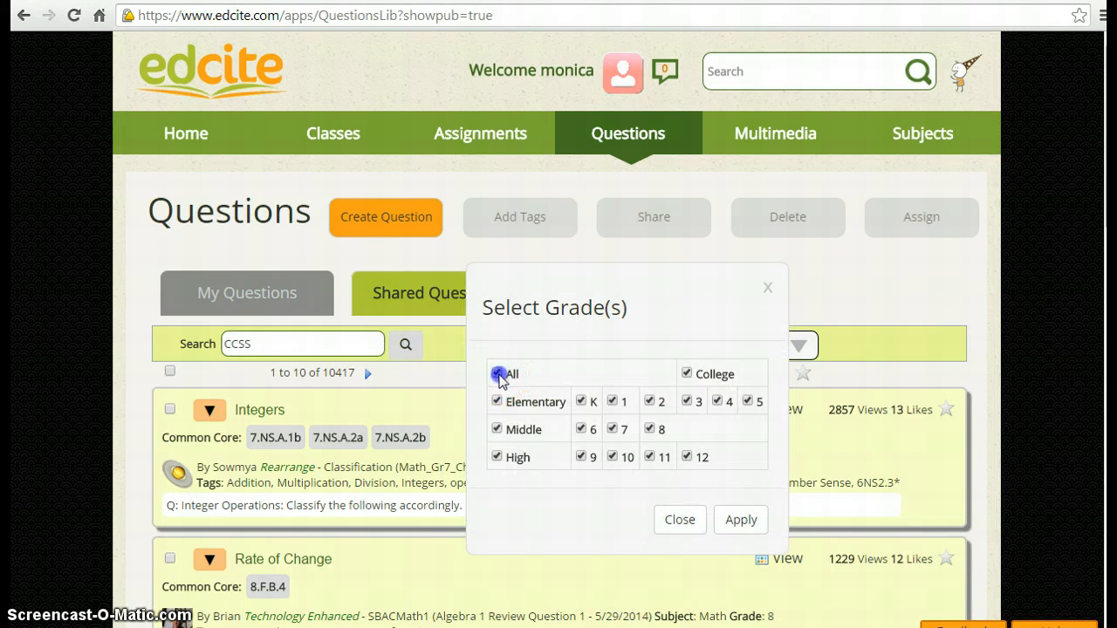
pyautogui.click(691, 402)
pyautogui.click(737, 519)
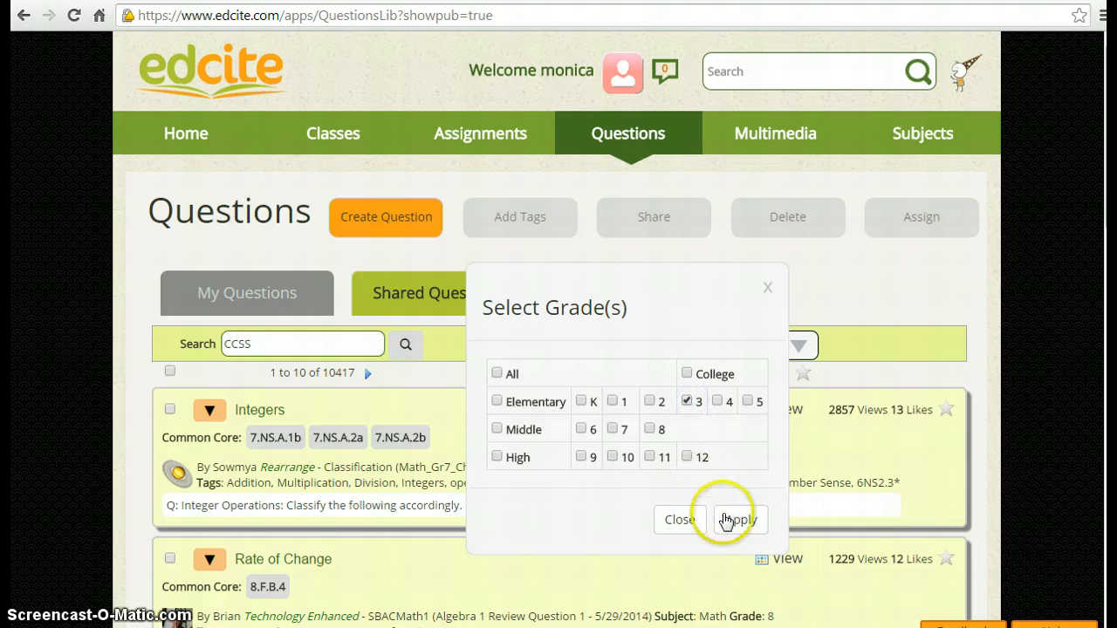
# Step: Limit the library's subject filter to Math only
pyautogui.click(790, 347)
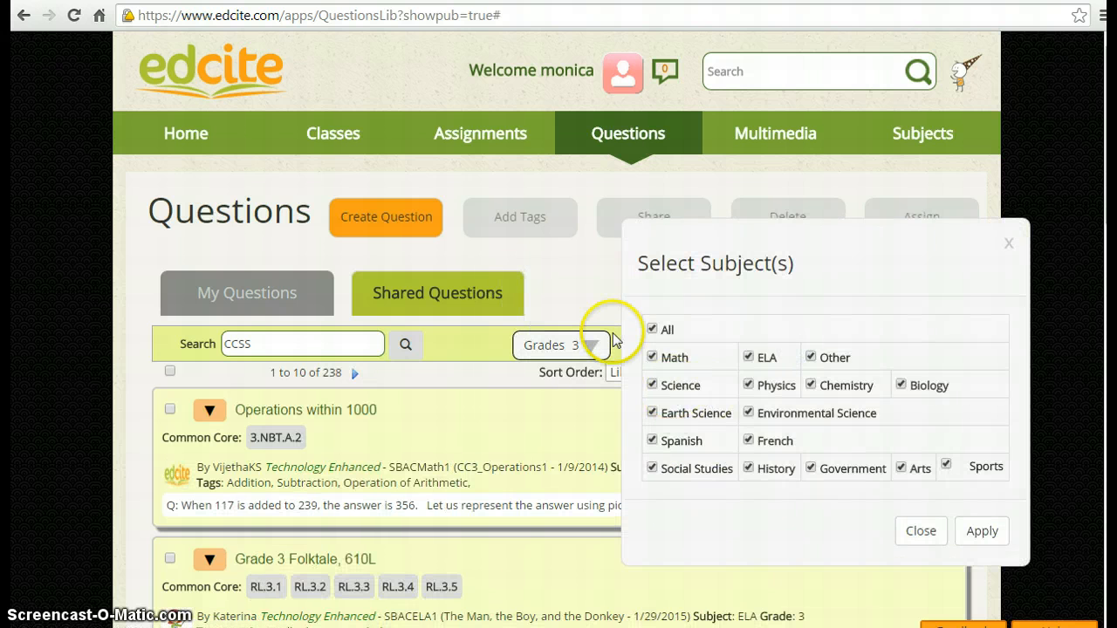
pyautogui.click(652, 329)
pyautogui.click(652, 357)
pyautogui.click(984, 531)
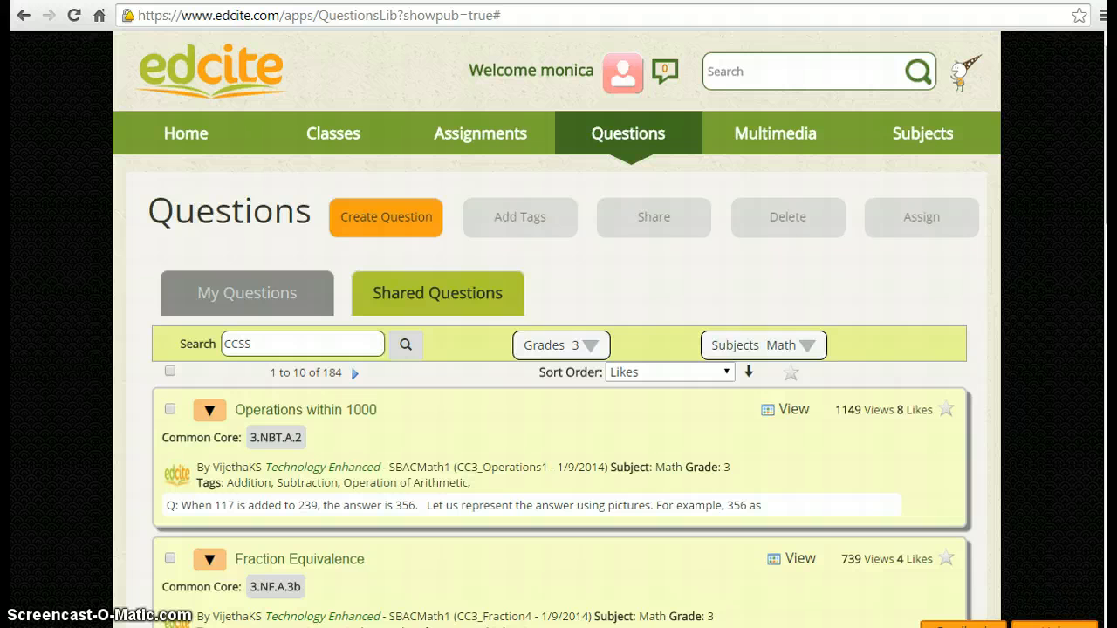
# Step: Open the shared Bar Graph question about fruit trees (standard 3.MD.B.3) for viewing
pyautogui.scroll(-3, 558, 349)
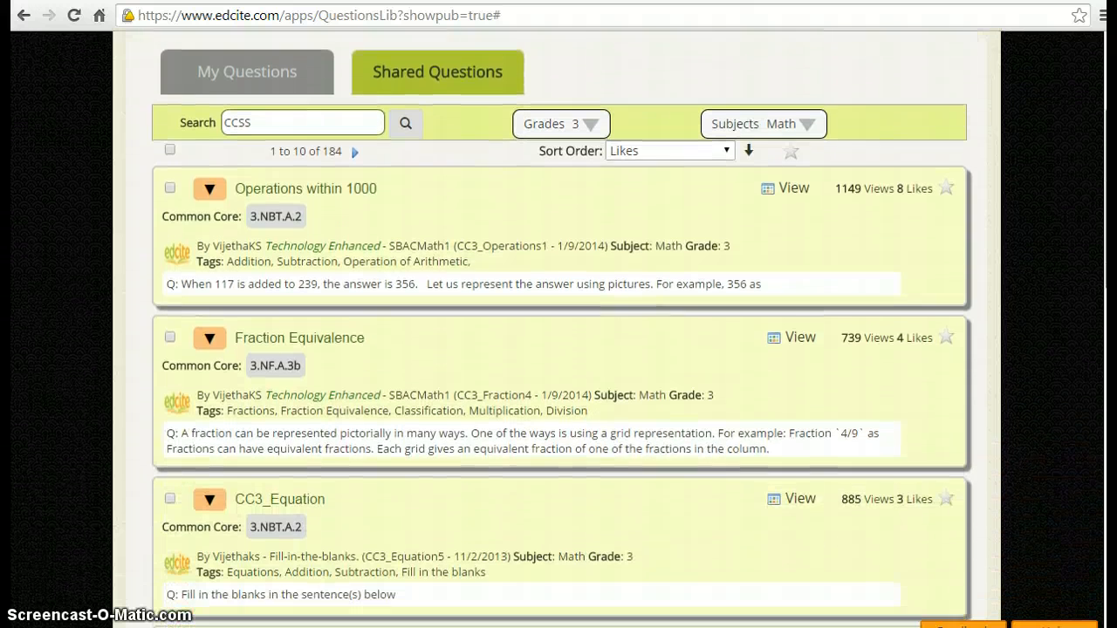
pyautogui.scroll(-2, 558, 349)
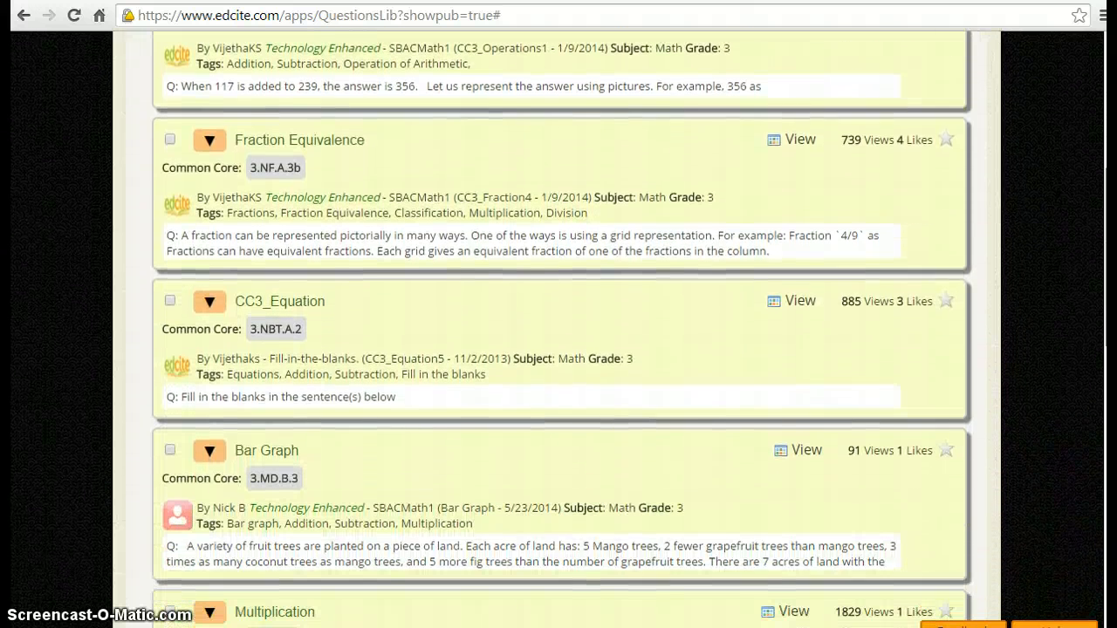
pyautogui.click(801, 452)
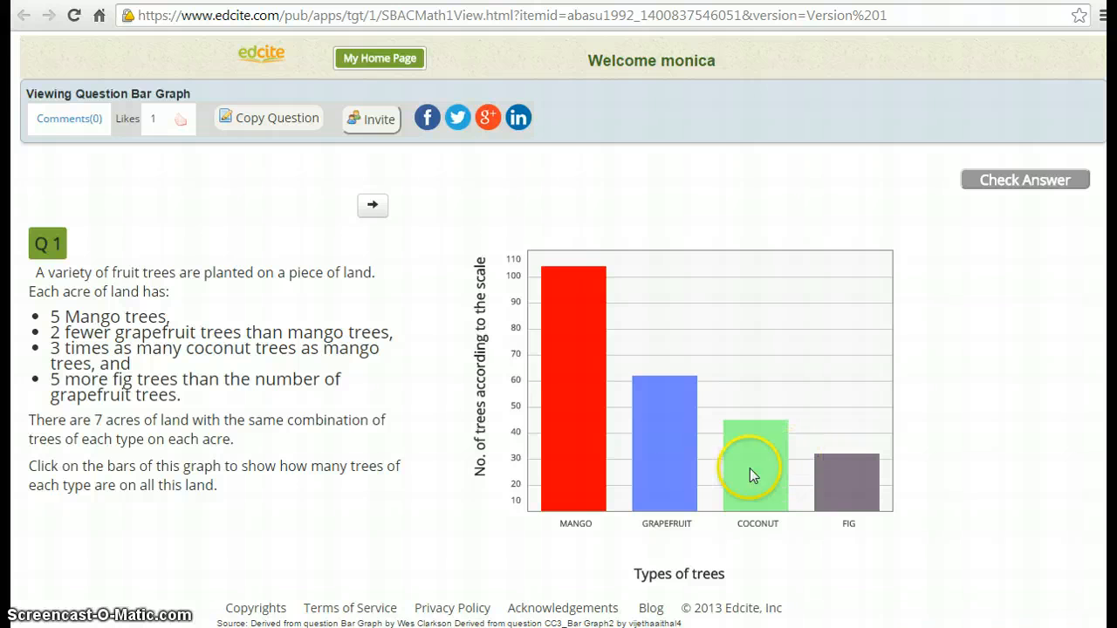
# Step: Try out the interactive graph by setting the mango bar to about 59, grapefruit to 83 and coconut to 61
pyautogui.click(565, 271)
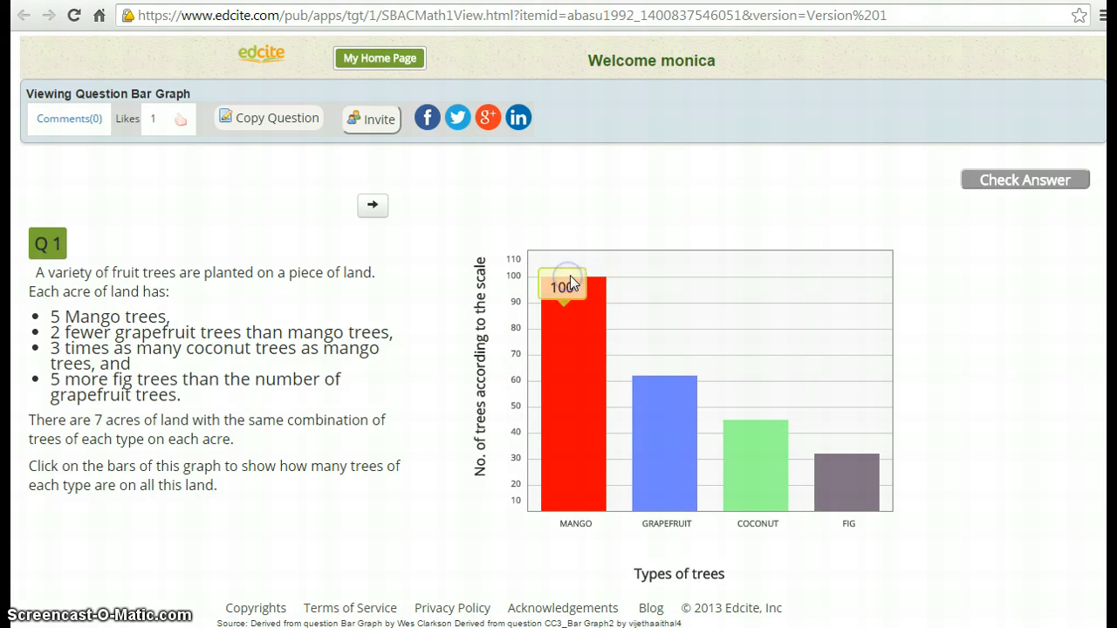
pyautogui.click(599, 286)
pyautogui.click(588, 309)
pyautogui.click(560, 383)
pyautogui.click(657, 429)
pyautogui.click(669, 322)
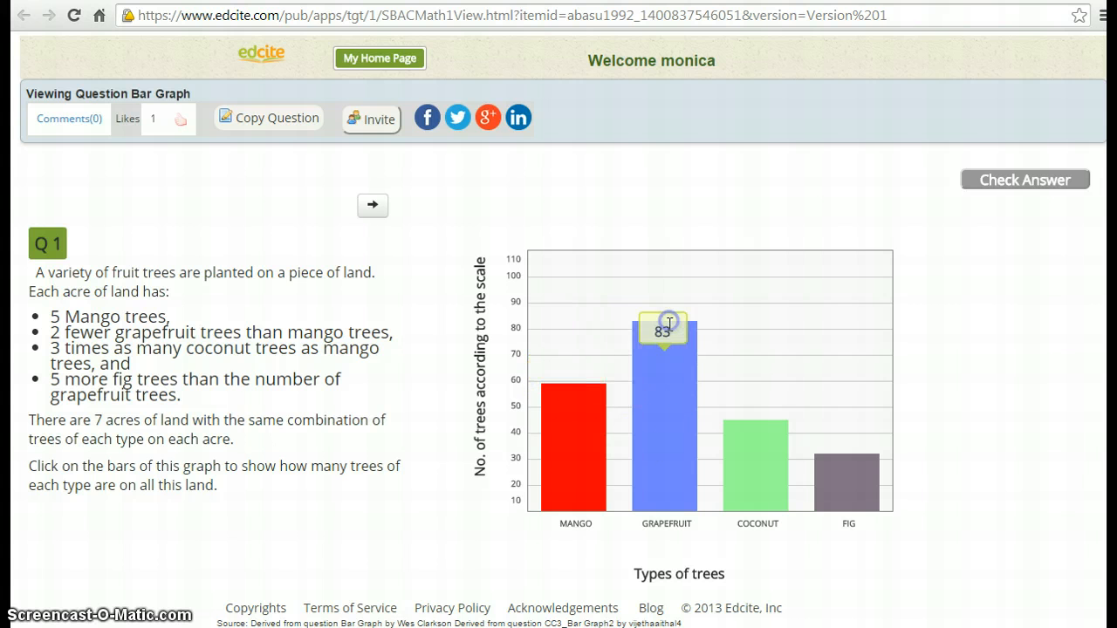
pyautogui.click(756, 378)
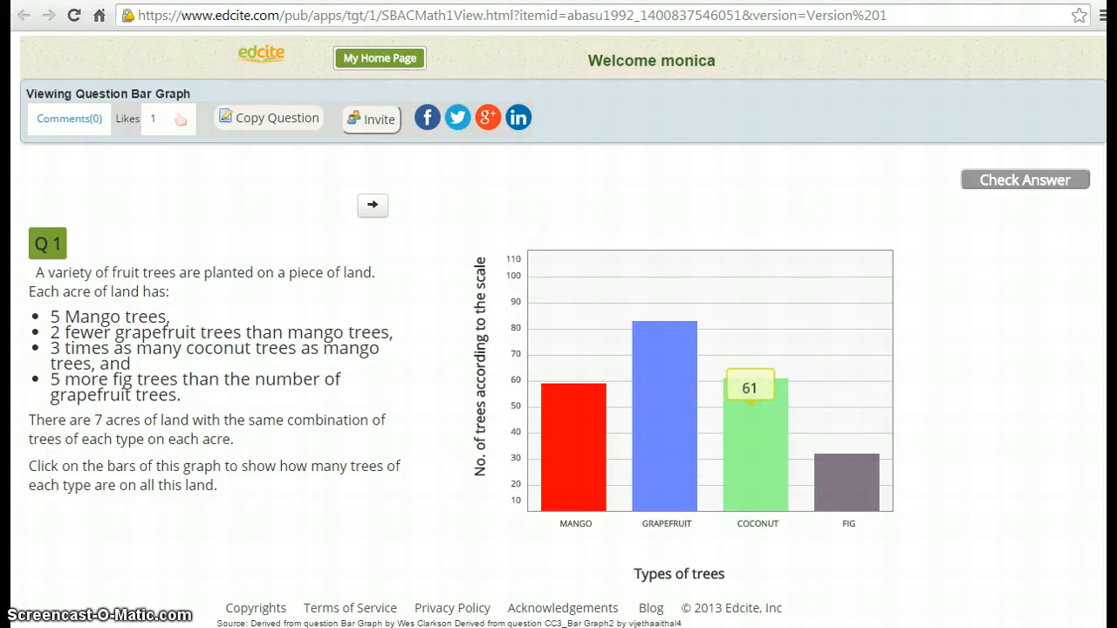
# Step: Return to the library, save a copy of the shared Bar Graph question, and go to the My Questions list
pyautogui.hotkey('ctrl', 'shift', 'Tab')
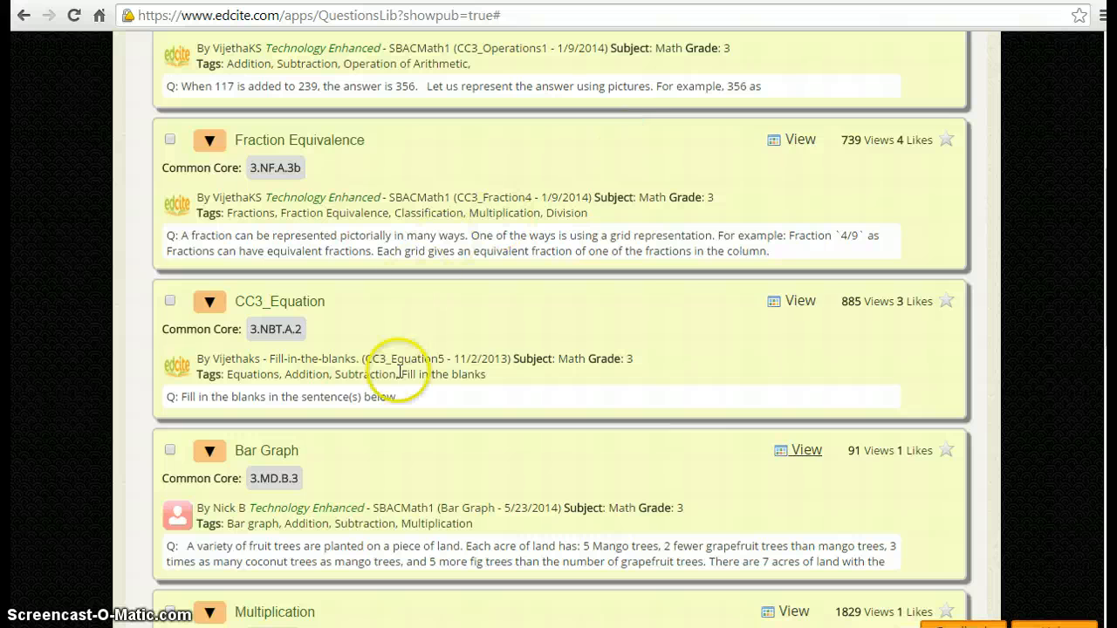
pyautogui.click(210, 452)
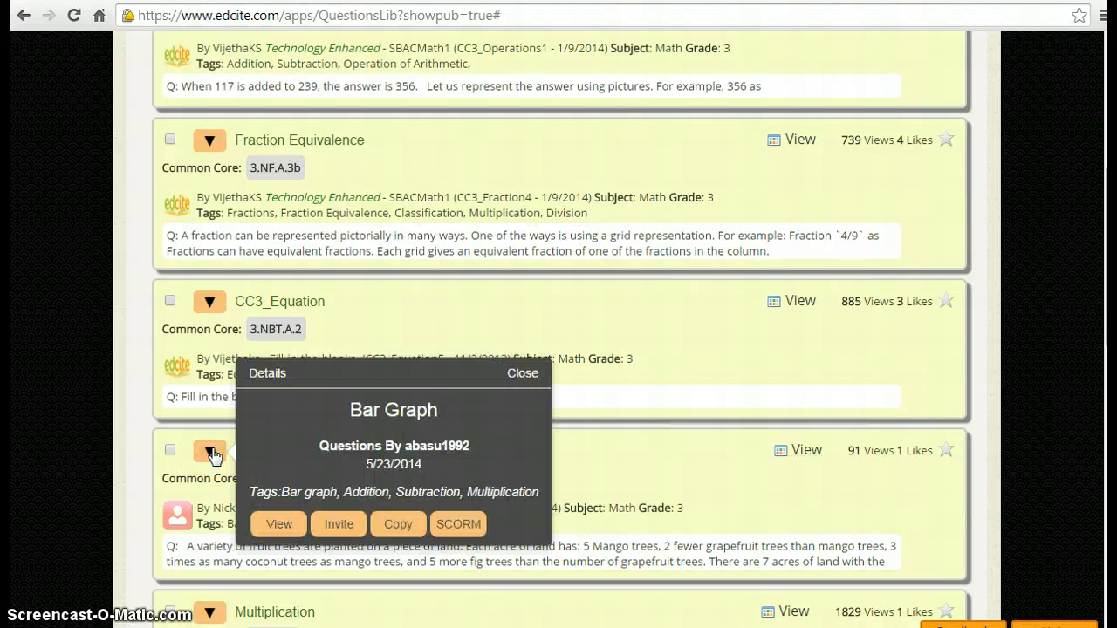
pyautogui.click(398, 524)
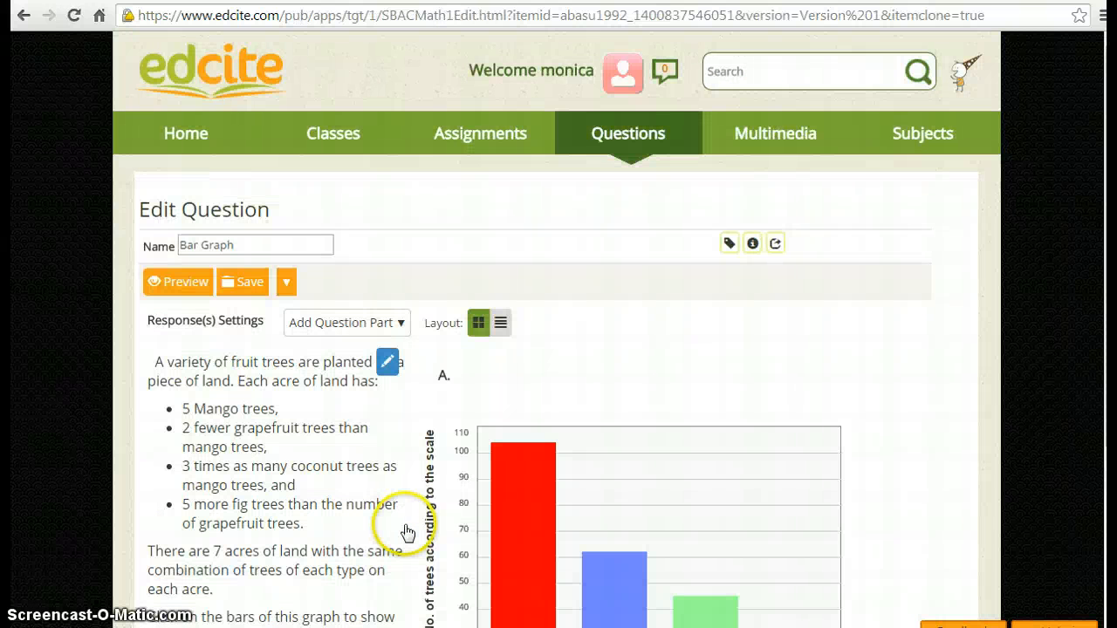
pyautogui.moveTo(1107, 273); pyautogui.dragTo(1107, 369)
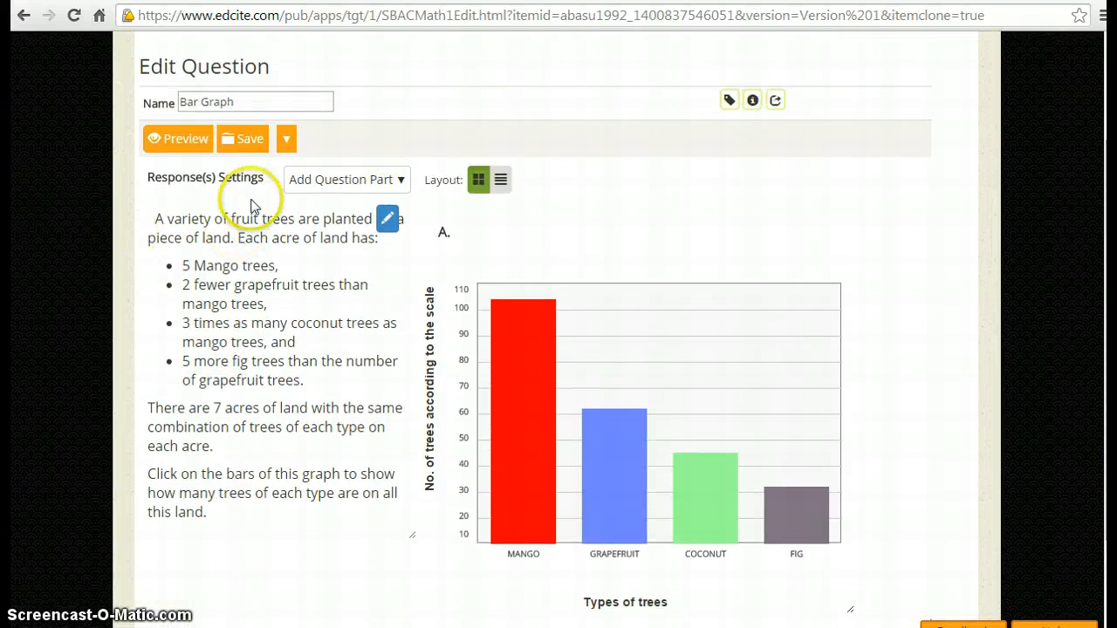
pyautogui.click(247, 141)
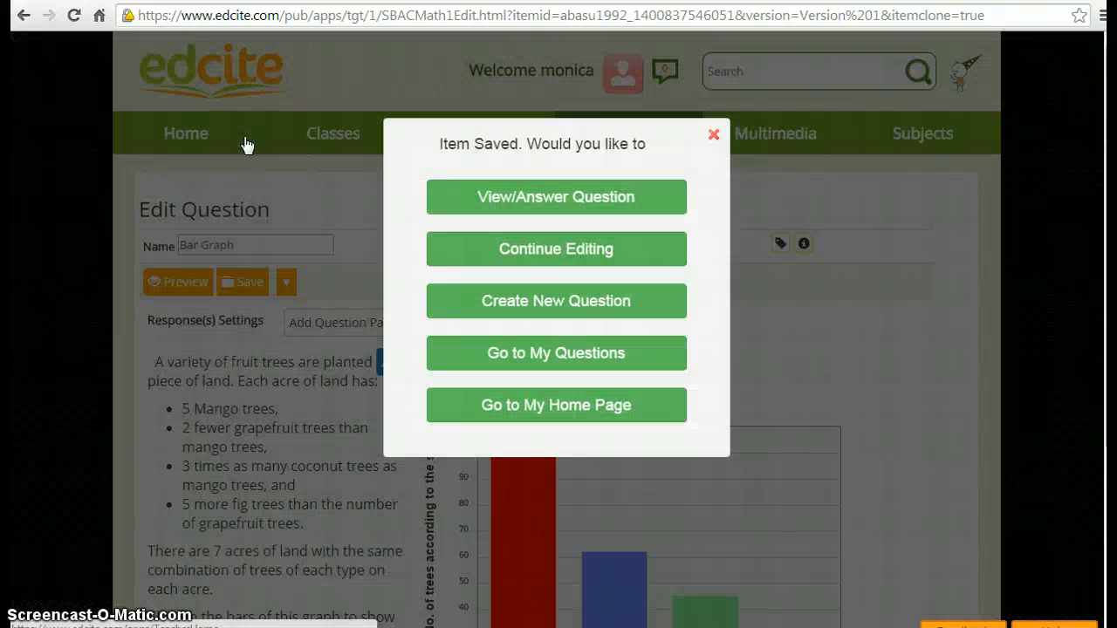
pyautogui.click(555, 356)
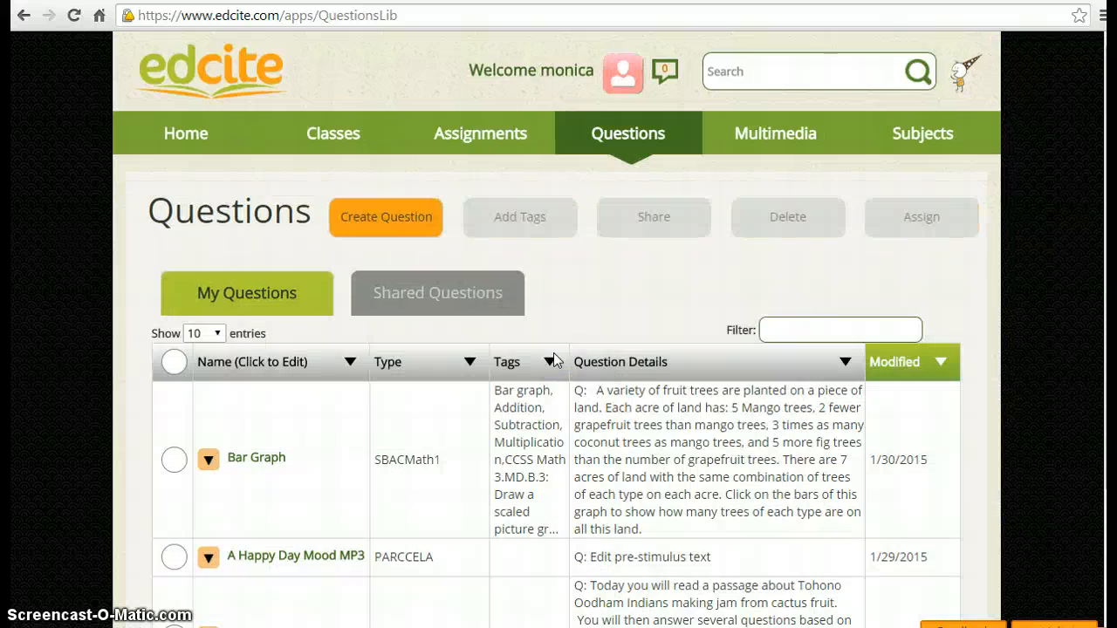
# Step: Rename the copied Bar Graph question as "Math MP 2 Bar Graph", save it, and return to the My Questions list
pyautogui.scroll(-2, 590, 365)
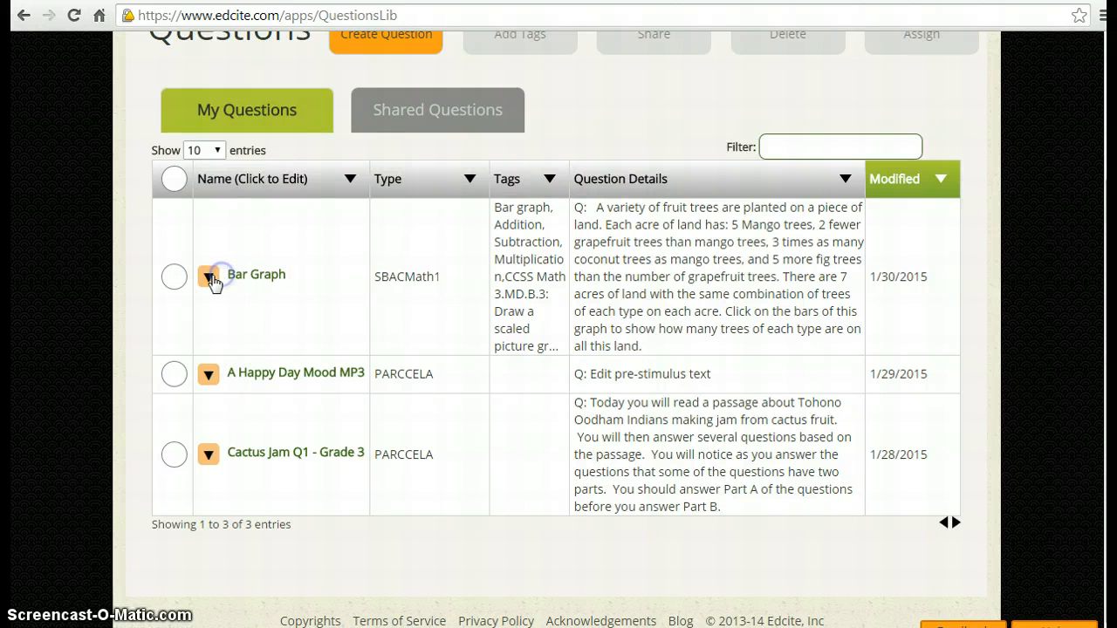
pyautogui.click(210, 278)
pyautogui.click(345, 363)
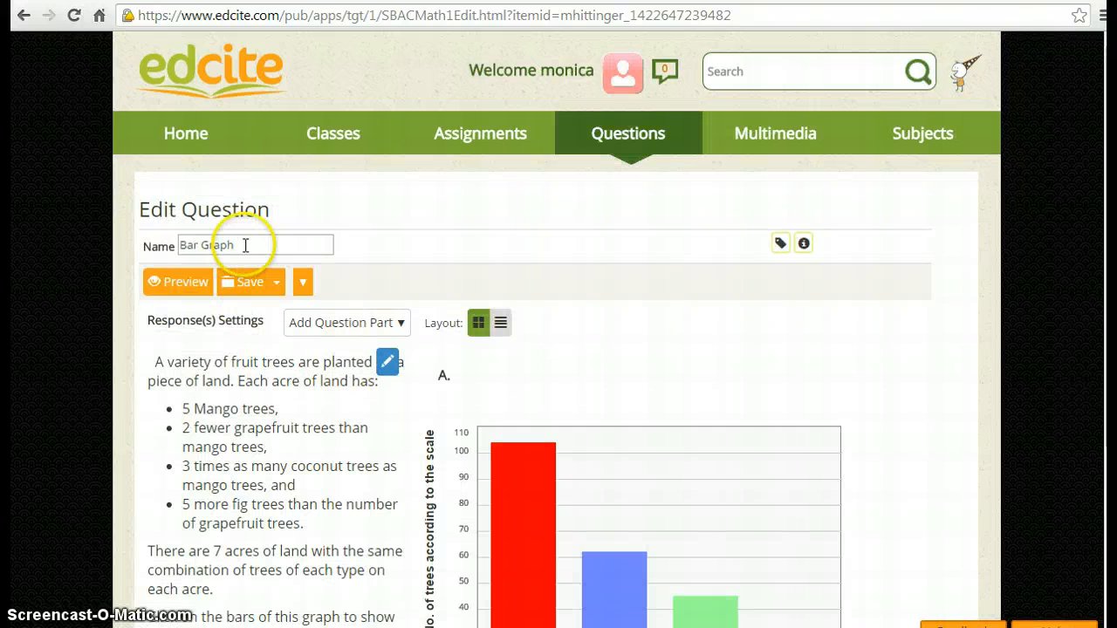
pyautogui.moveTo(246, 246); pyautogui.dragTo(179, 246)
pyautogui.click(673, 279)
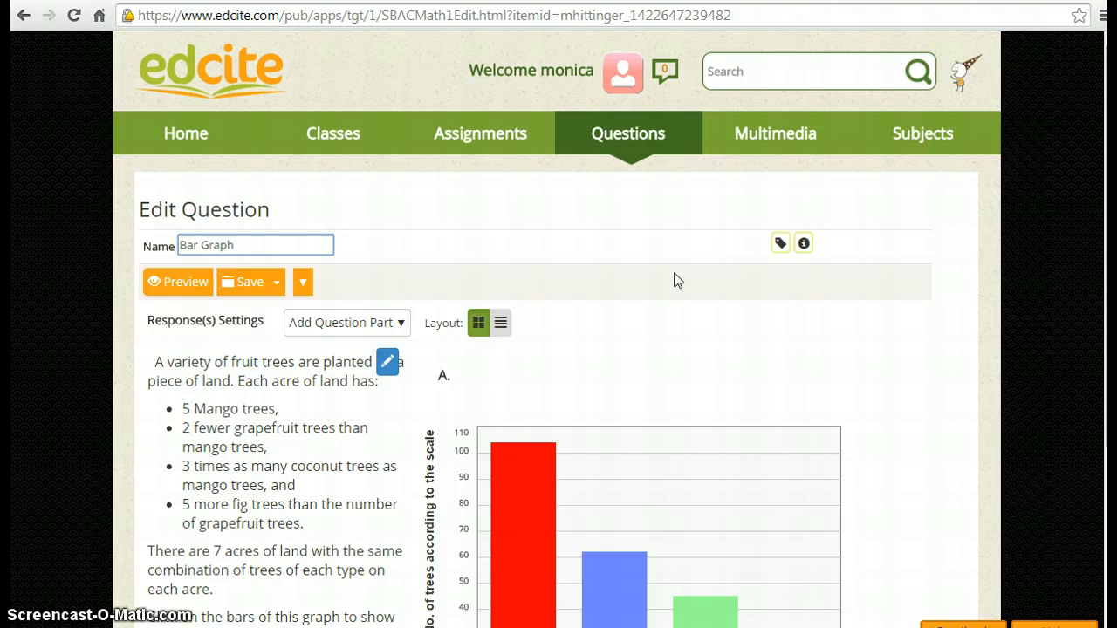
pyautogui.write('Math MP 2')
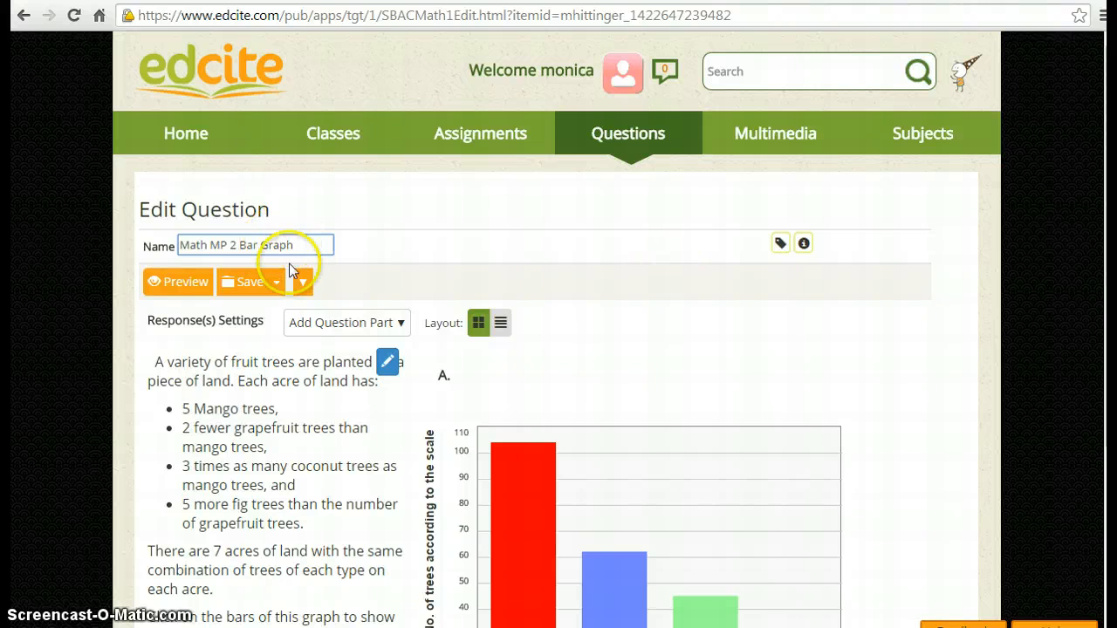
pyautogui.click(250, 281)
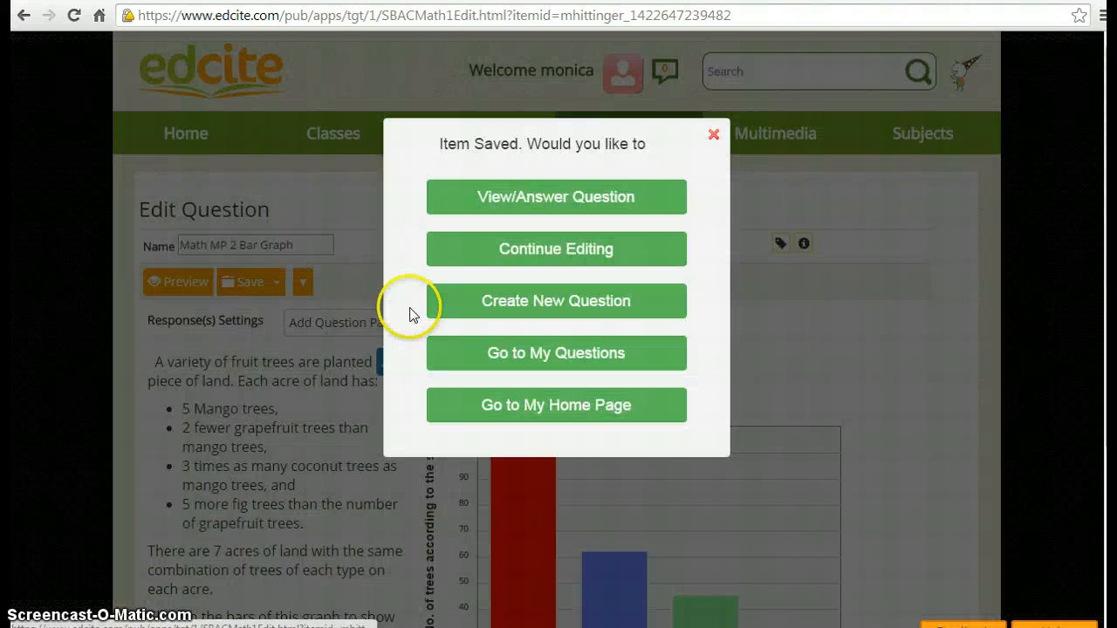
pyautogui.click(457, 351)
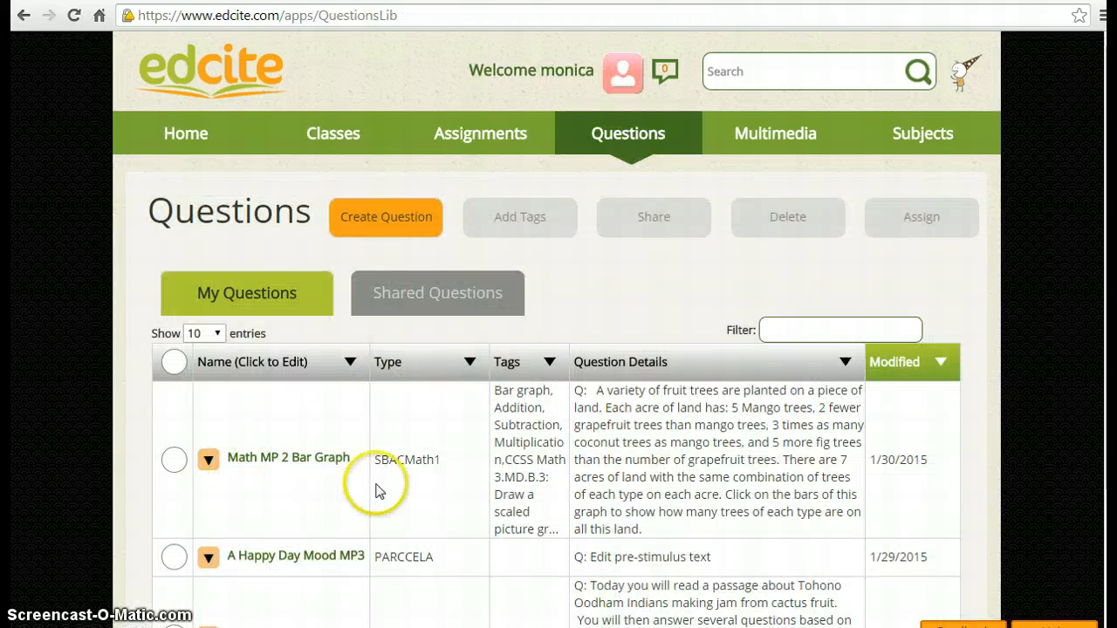
pyautogui.scroll(-2, 376, 487)
pyautogui.scroll(2, 369, 481)
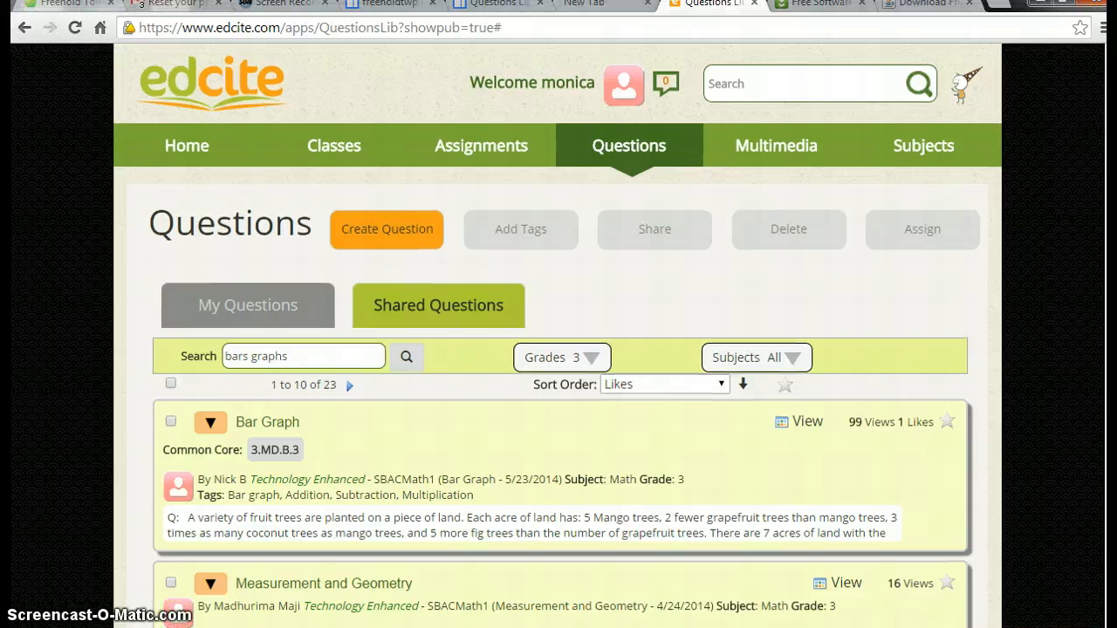
# Step: Create a copy of the shared Grade_38 bar graph question about extracurricular activities from the "bars graphs" search results
pyautogui.scroll(-5, 558, 349)
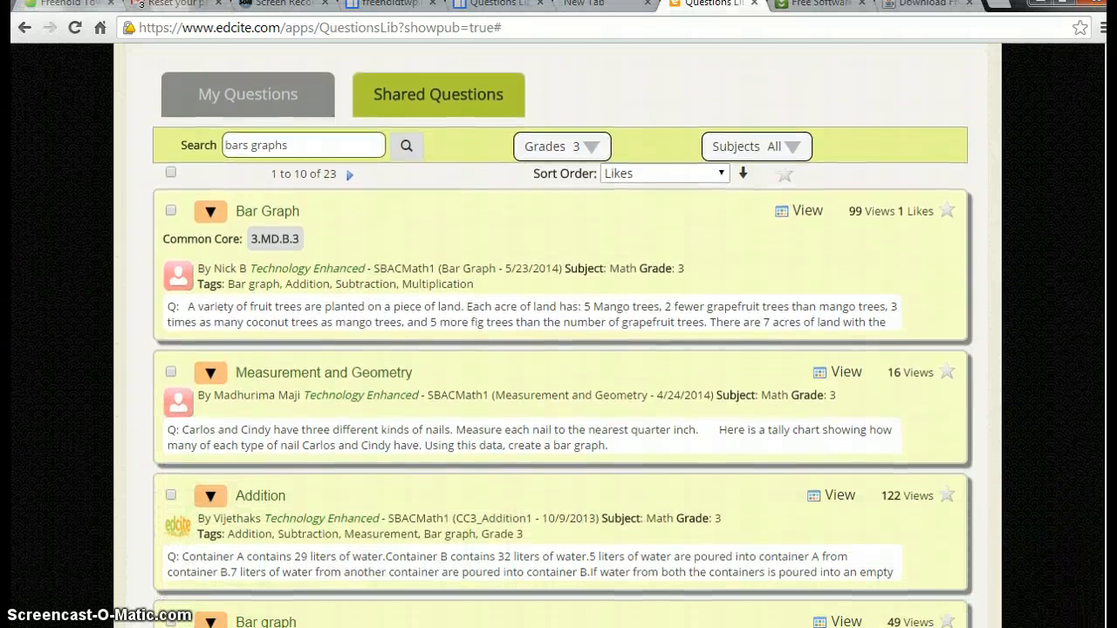
pyautogui.scroll(-3, 559, 349)
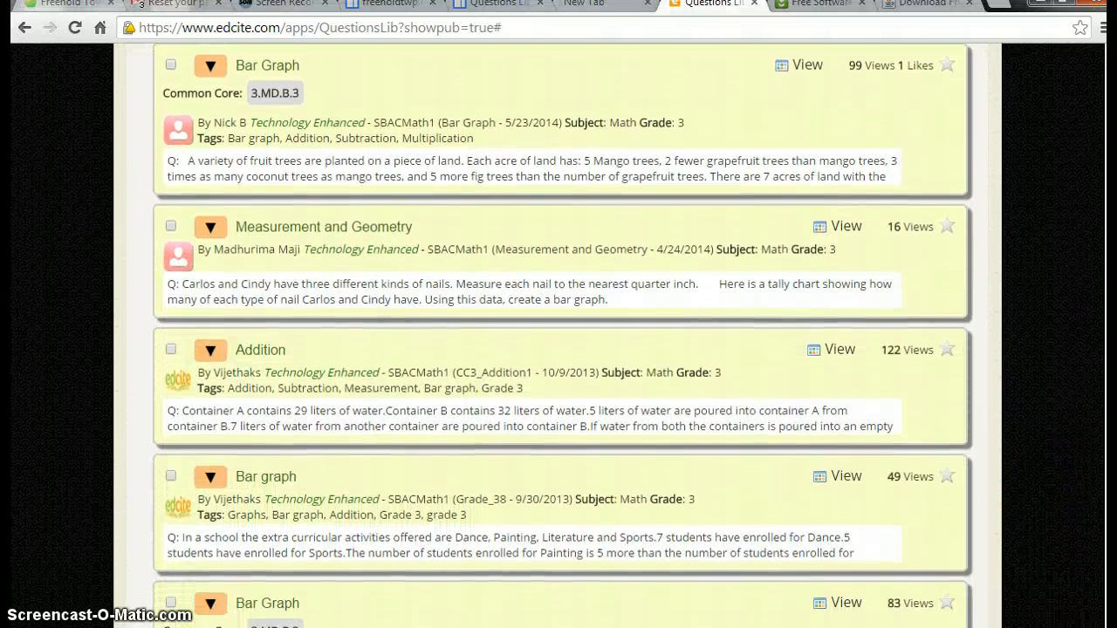
pyautogui.scroll(-2, 563, 395)
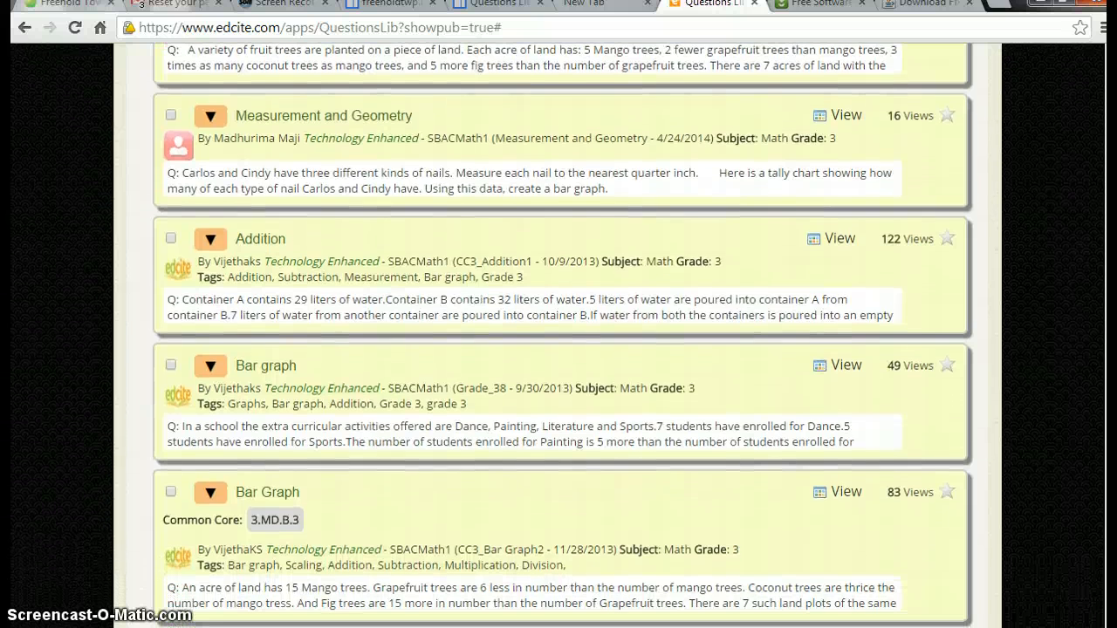
pyautogui.moveTo(178, 395)
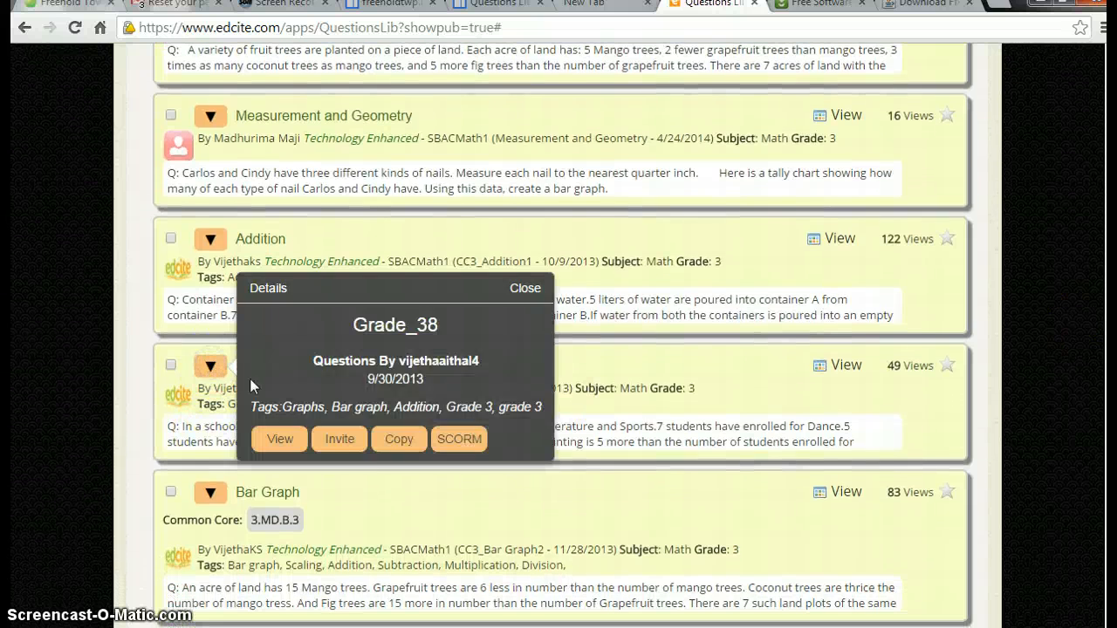
pyautogui.click(399, 440)
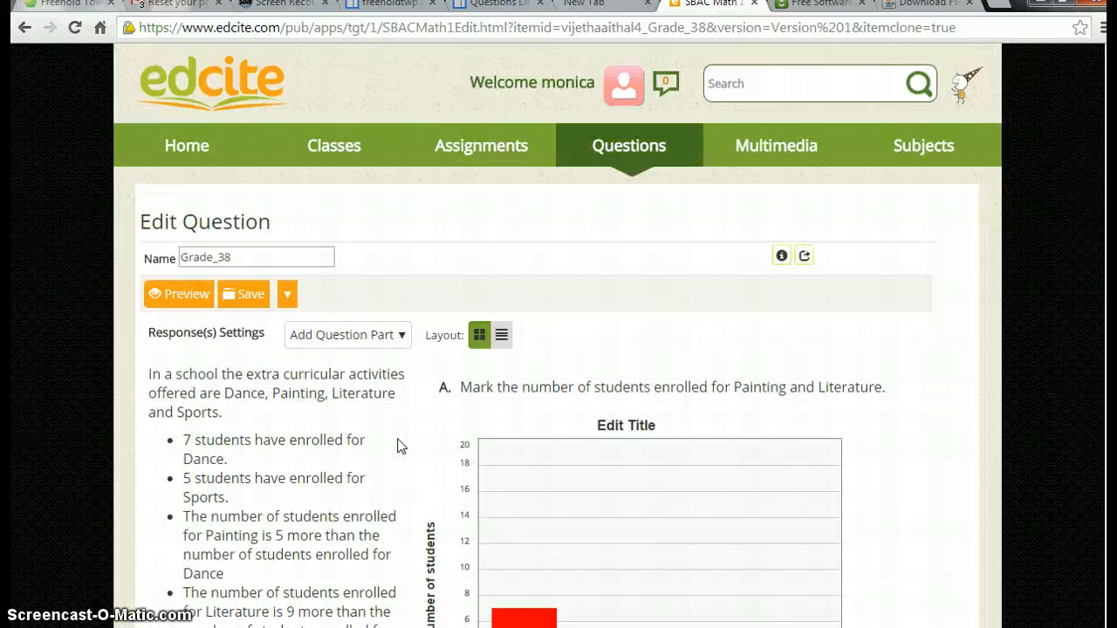
# Step: Rename the copied Grade_38 question as "Math Bar Graphs MP 2"
pyautogui.scroll(-2, 810, 429)
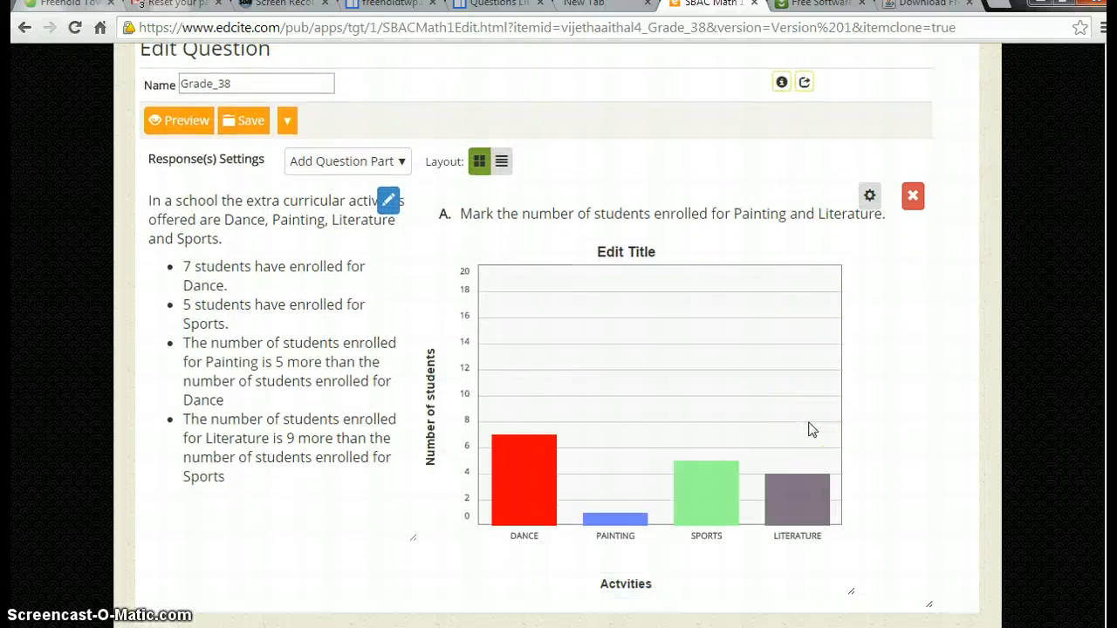
pyautogui.scroll(2, 810, 428)
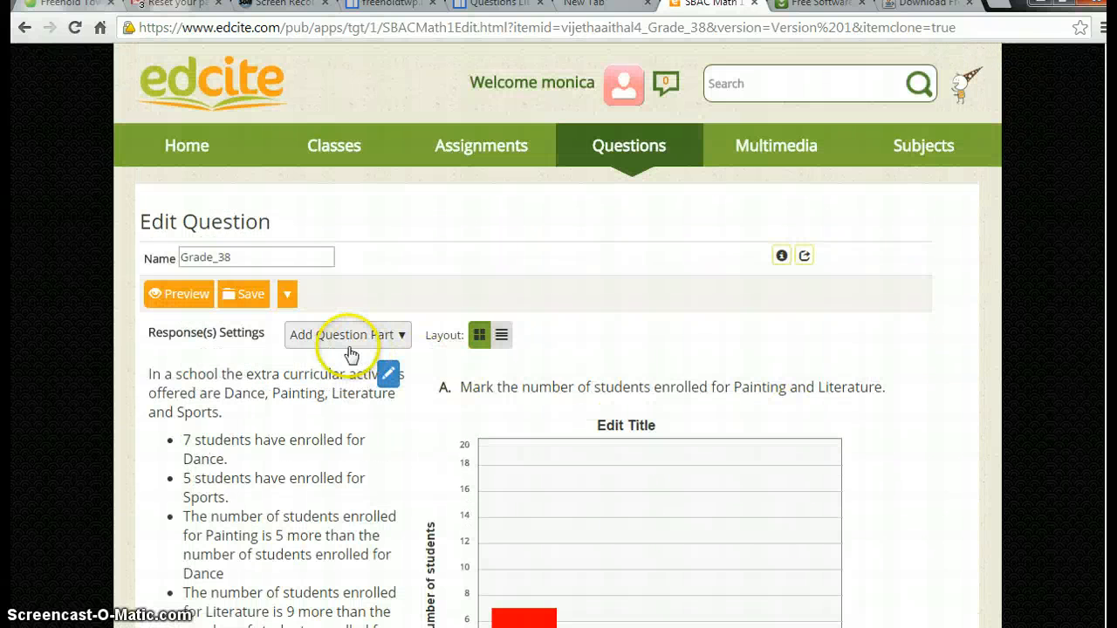
pyautogui.moveTo(234, 258); pyautogui.dragTo(156, 265)
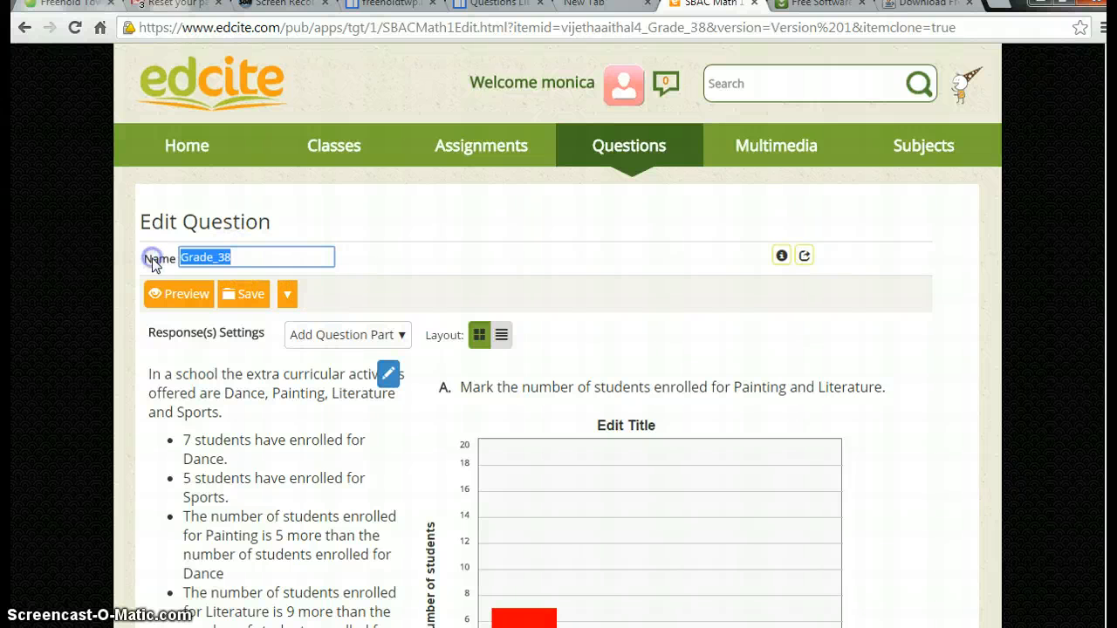
pyautogui.press('BackSpace')
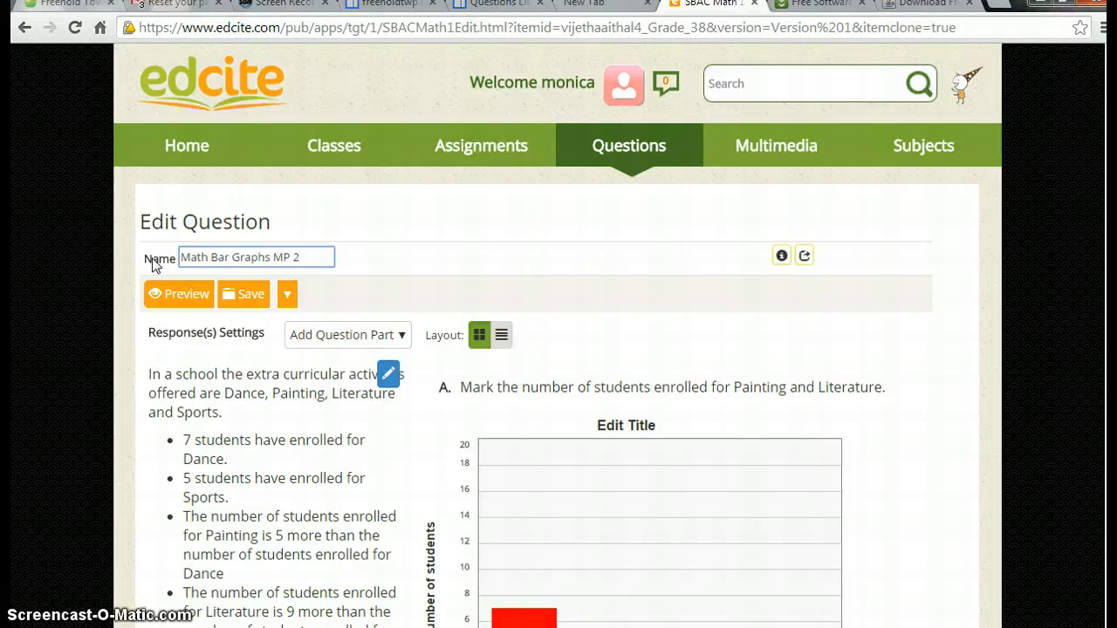
# Step: Save the renamed extracurricular activities question and return to the My Questions list to check the copied questions
pyautogui.click(244, 301)
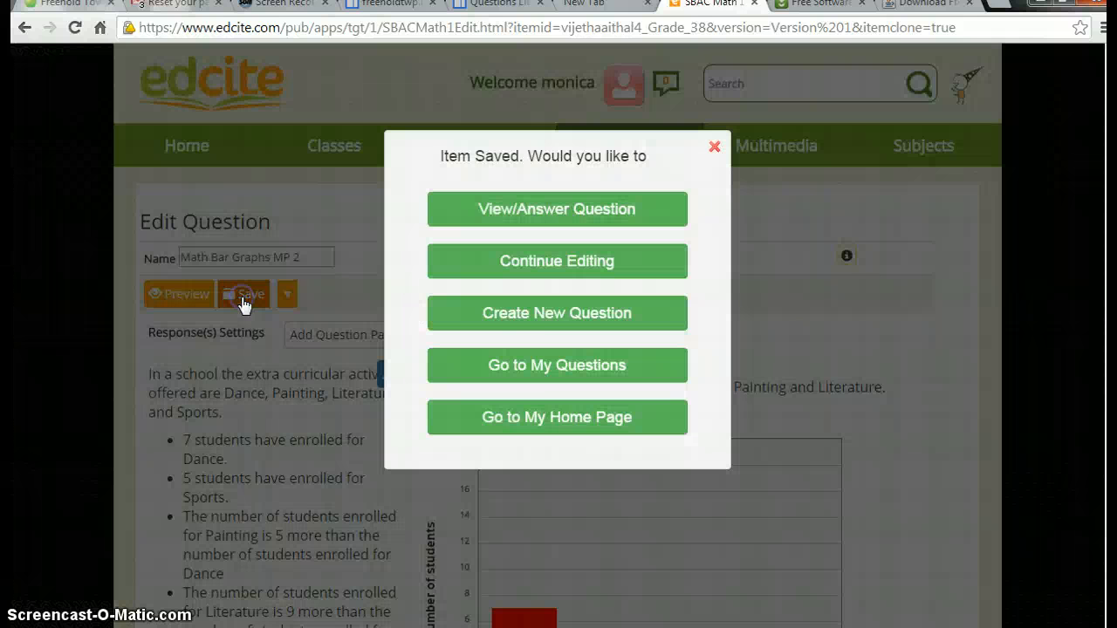
pyautogui.click(568, 381)
pyautogui.scroll(-1, 563, 382)
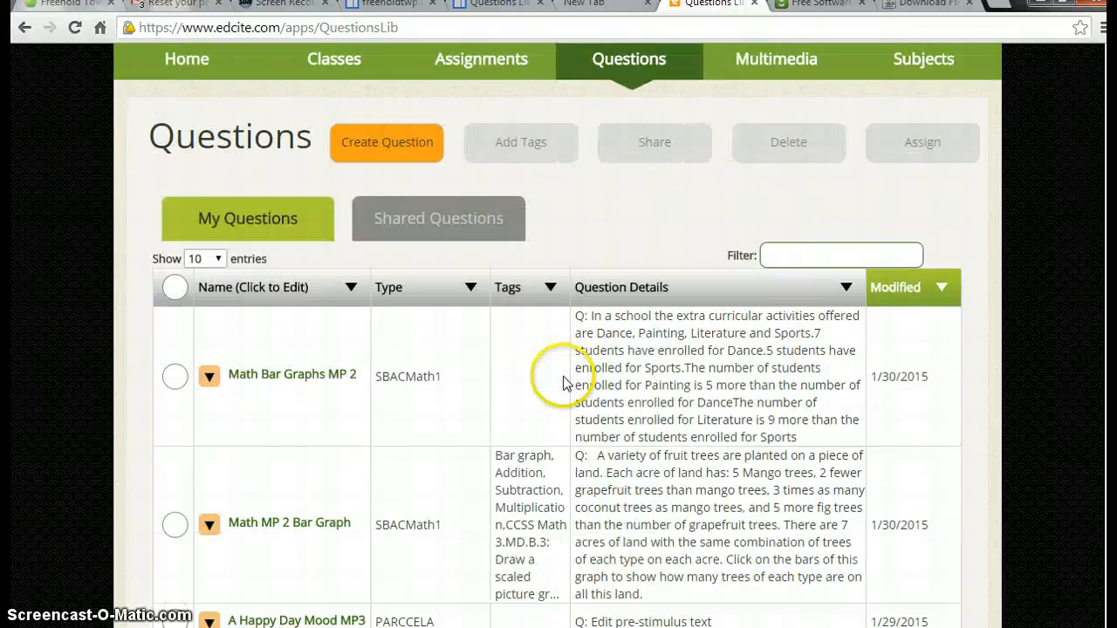
pyautogui.scroll(-1, 564, 382)
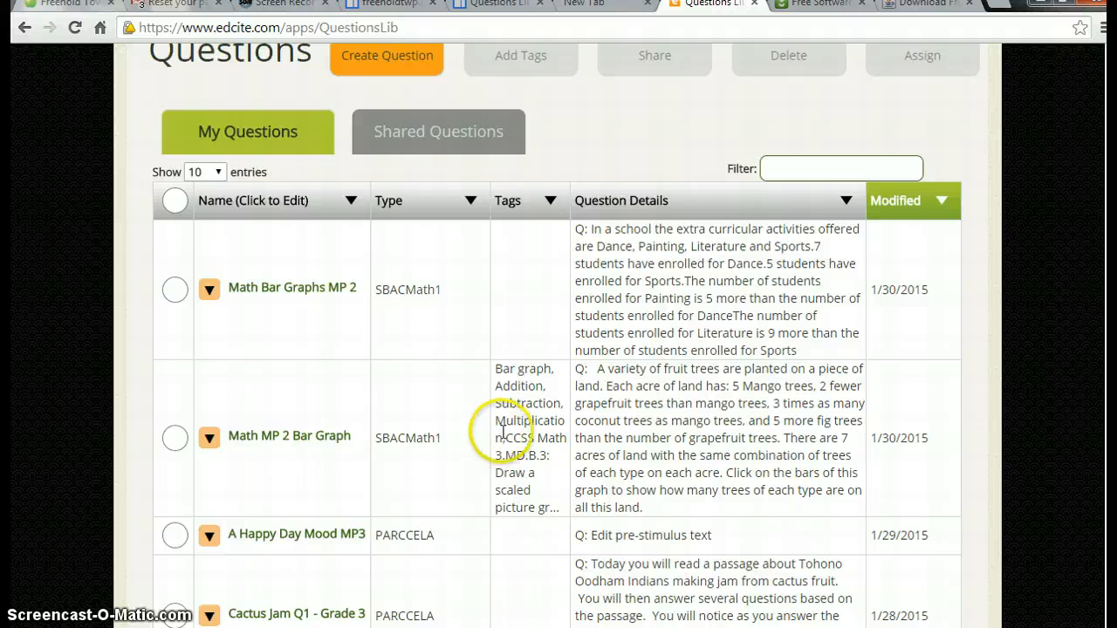
# Step: Go back to the questions library
pyautogui.scroll(2, 499, 428)
pyautogui.moveTo(613, 148)
pyautogui.click(623, 223)
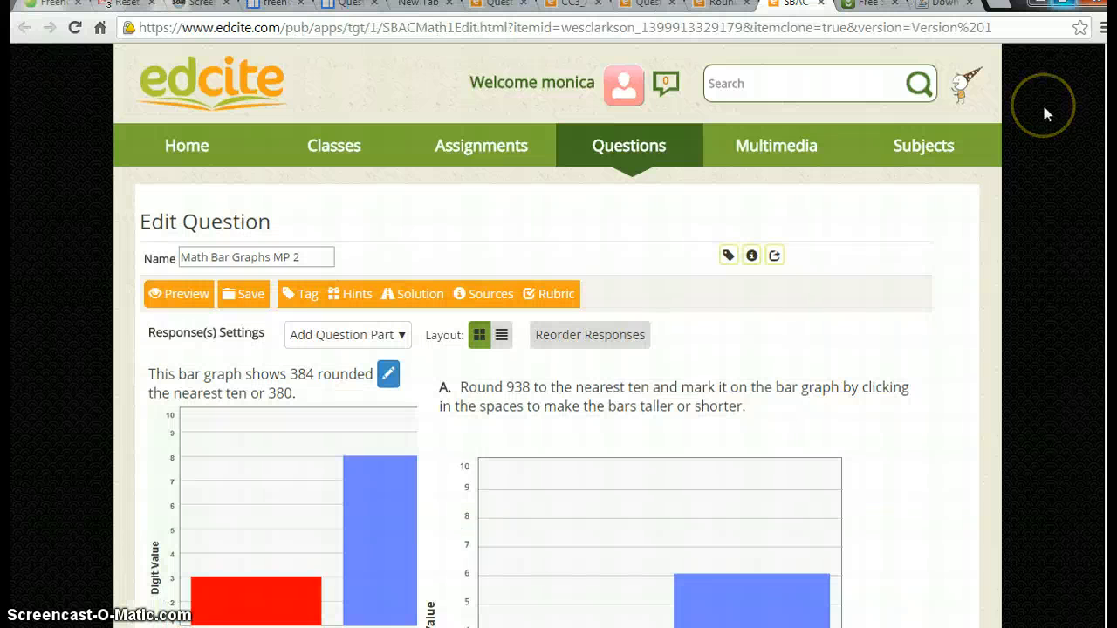
# Step: Look over the tags and hints of the copied bar graph question about rounding to the nearest ten
pyautogui.moveTo(632, 156)
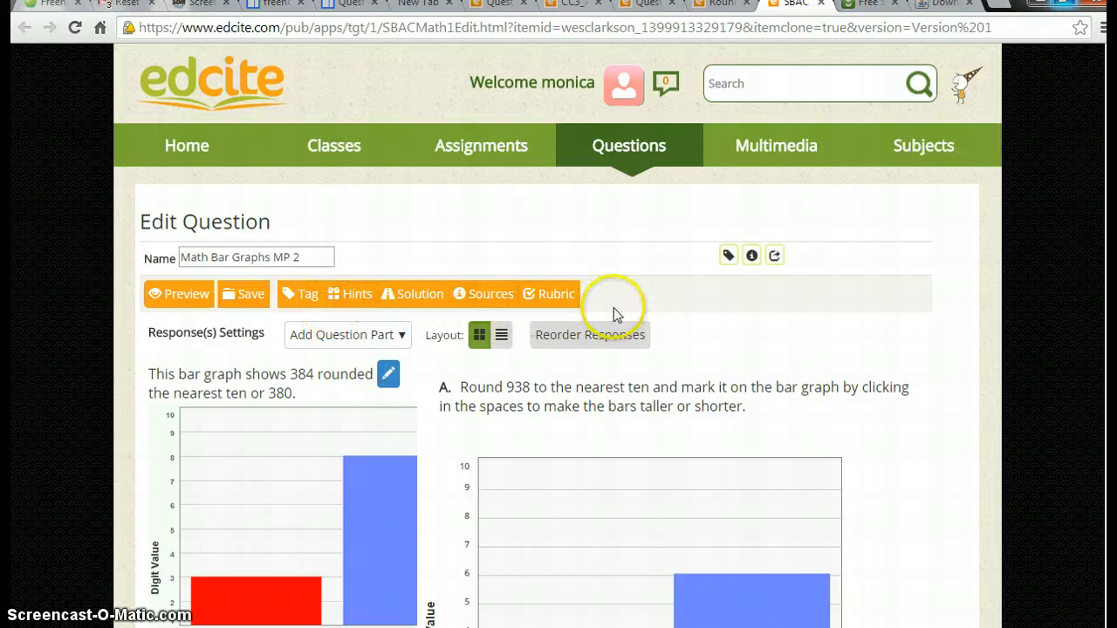
pyautogui.scroll(-1, 616, 314)
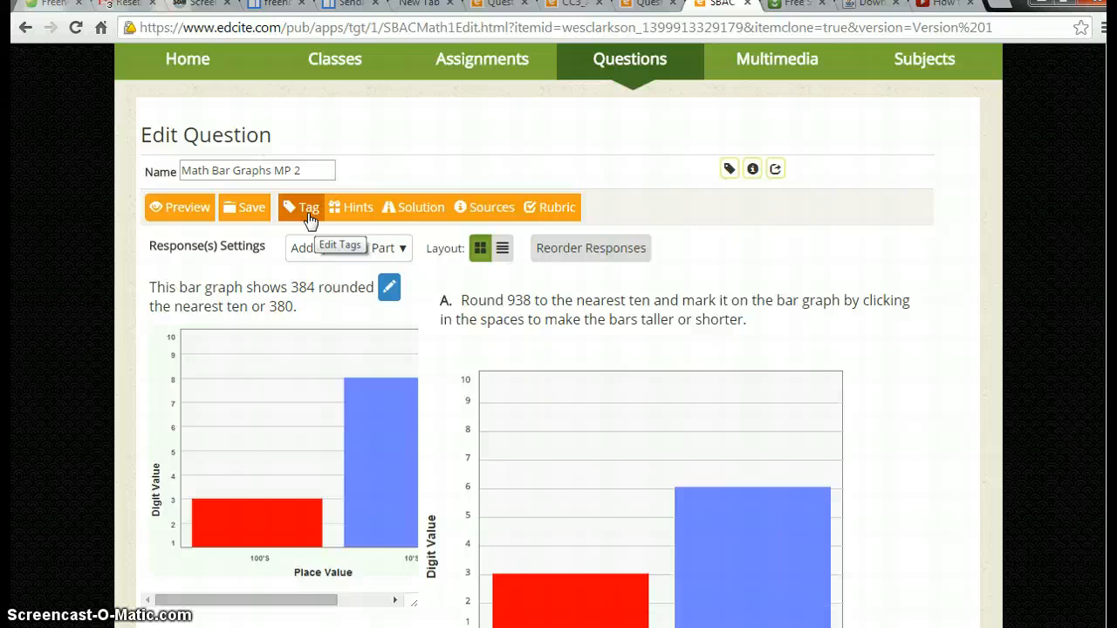
pyautogui.click(307, 210)
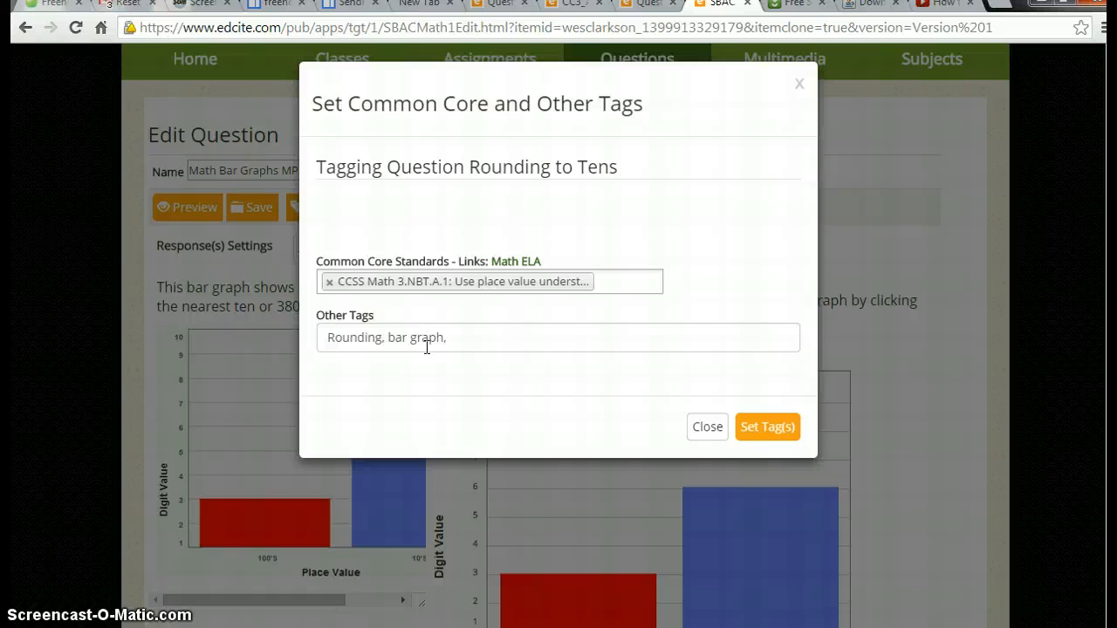
pyautogui.click(704, 429)
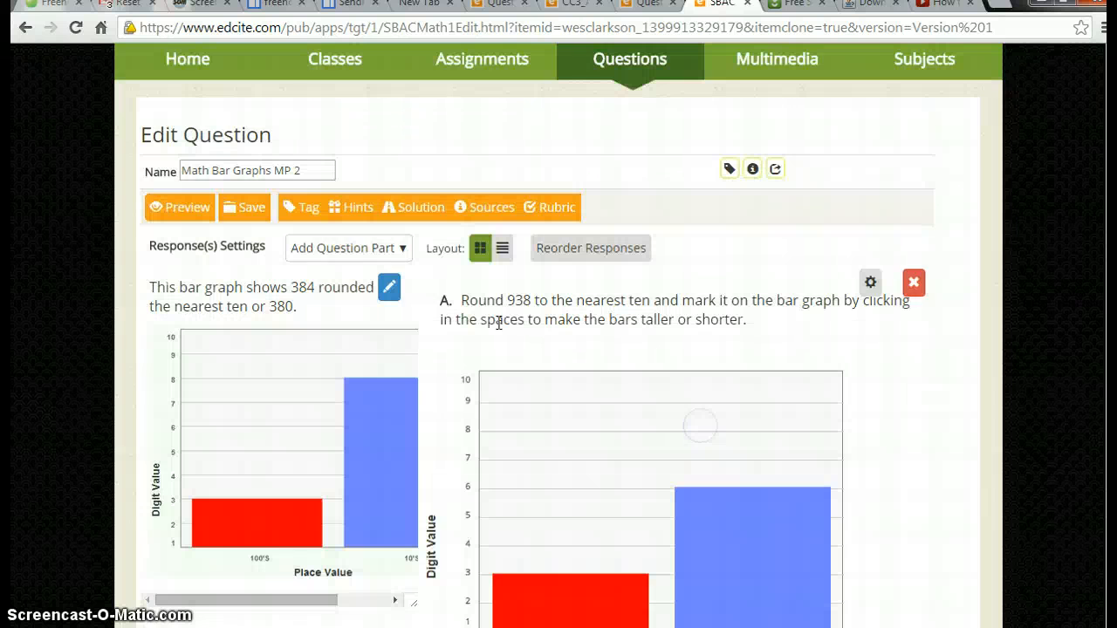
pyautogui.click(358, 210)
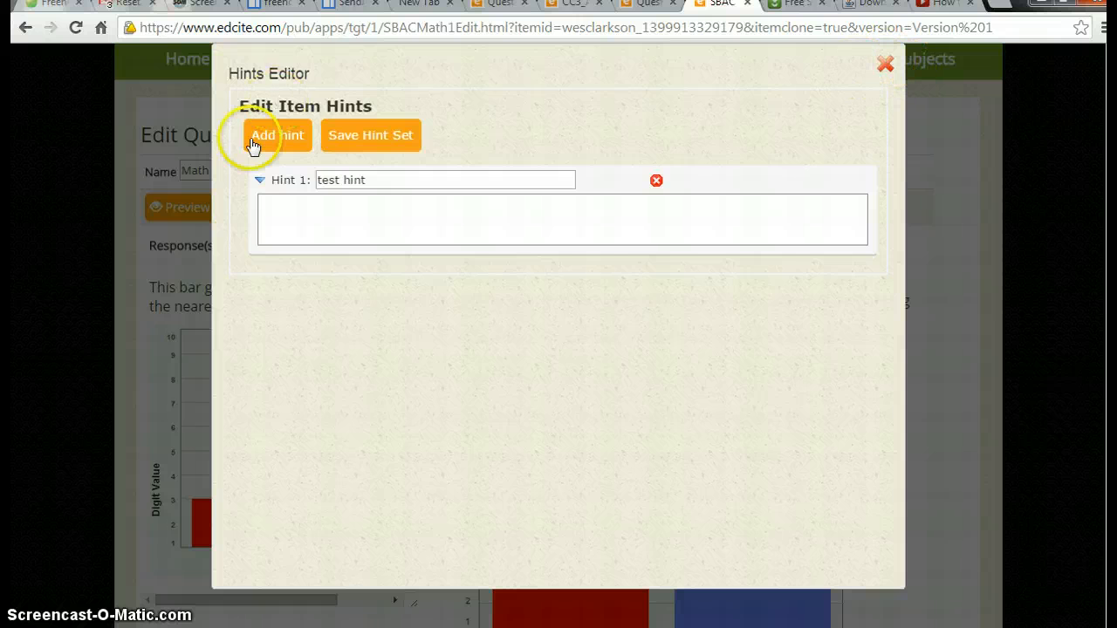
pyautogui.click(887, 65)
# Step: Look over the solution editor and the third-party source details of the rounding bar graph question
pyautogui.click(408, 210)
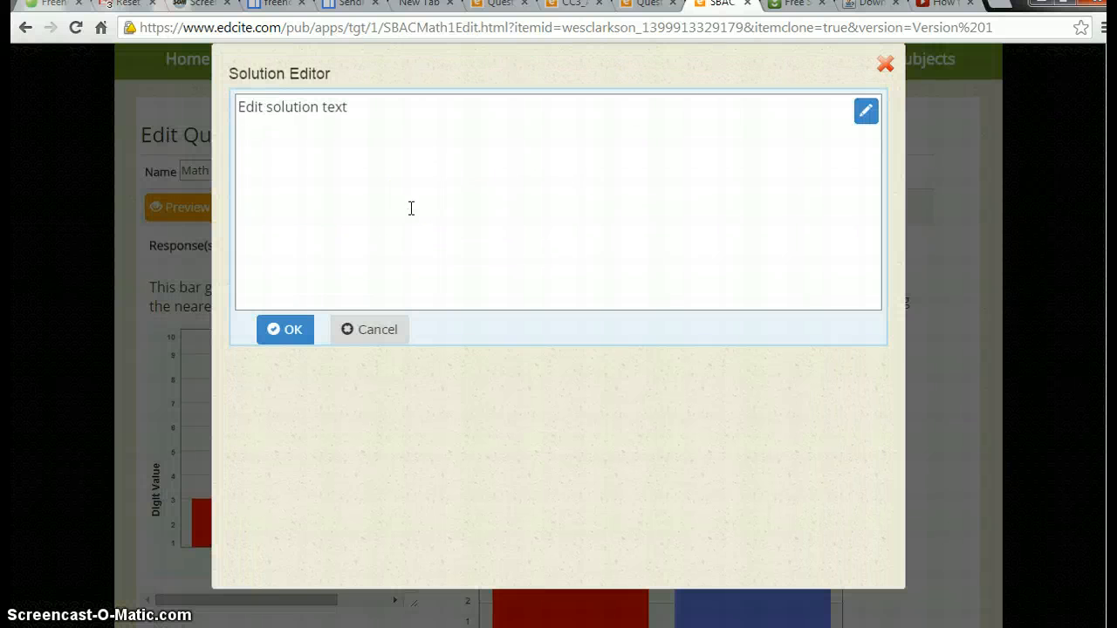
pyautogui.click(885, 64)
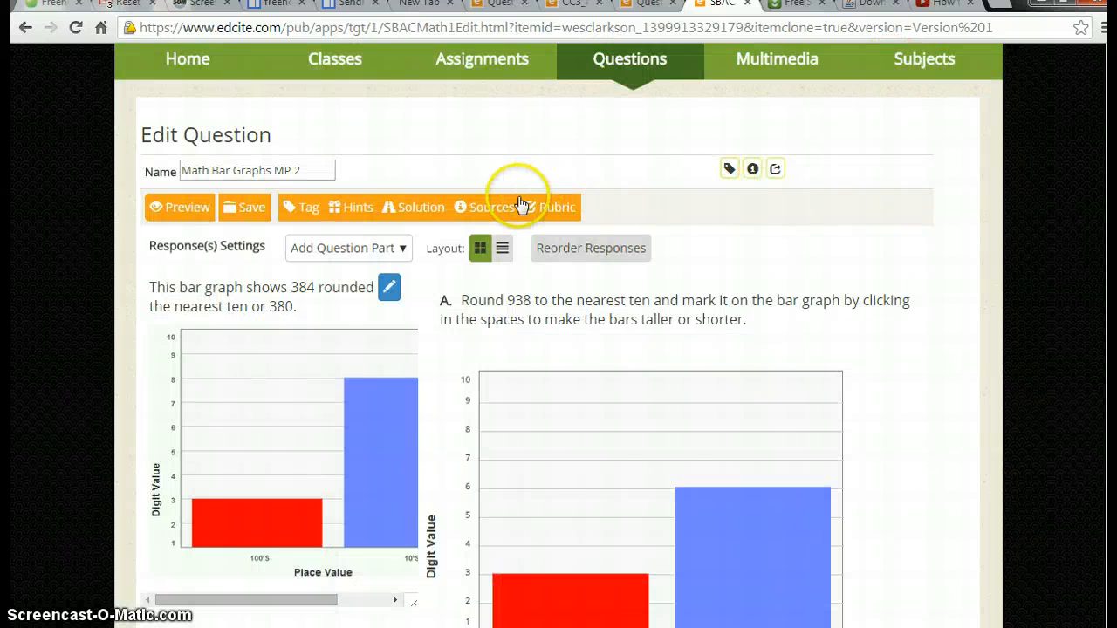
pyautogui.click(521, 205)
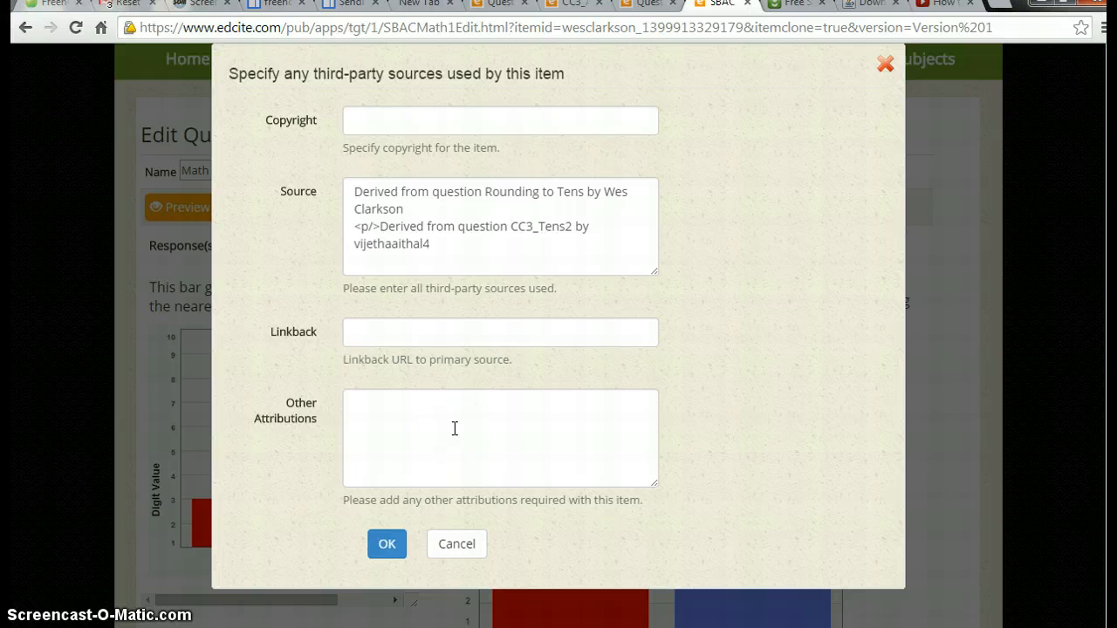
pyautogui.click(885, 65)
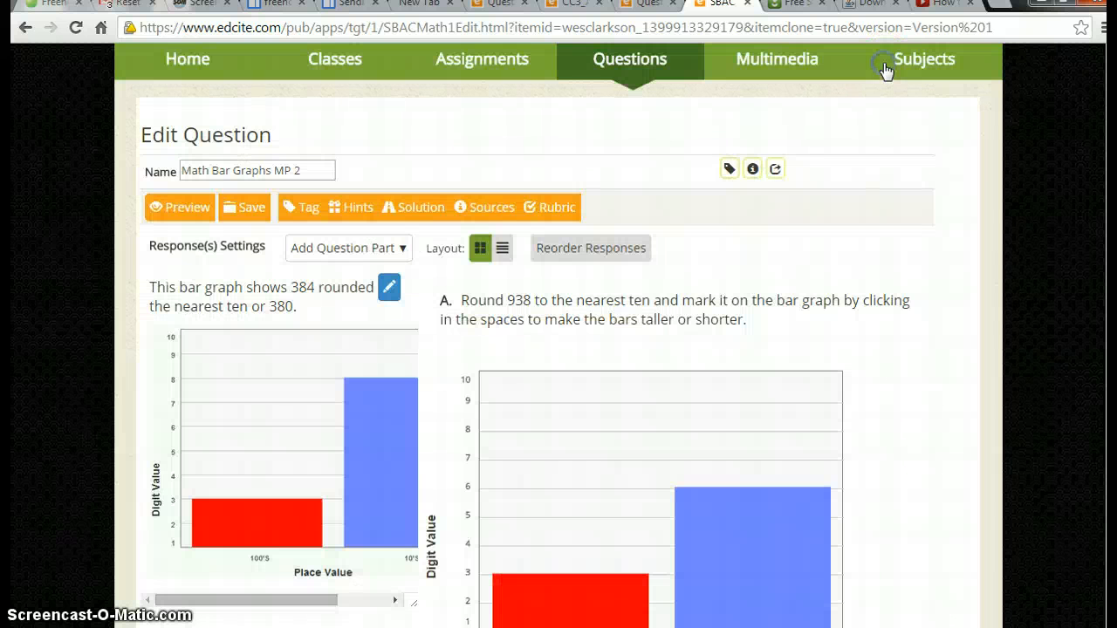
# Step: Examine the rubric setup for the rounding question, including which parts a rubric can cover and the sample rubrics available for import
pyautogui.click(557, 212)
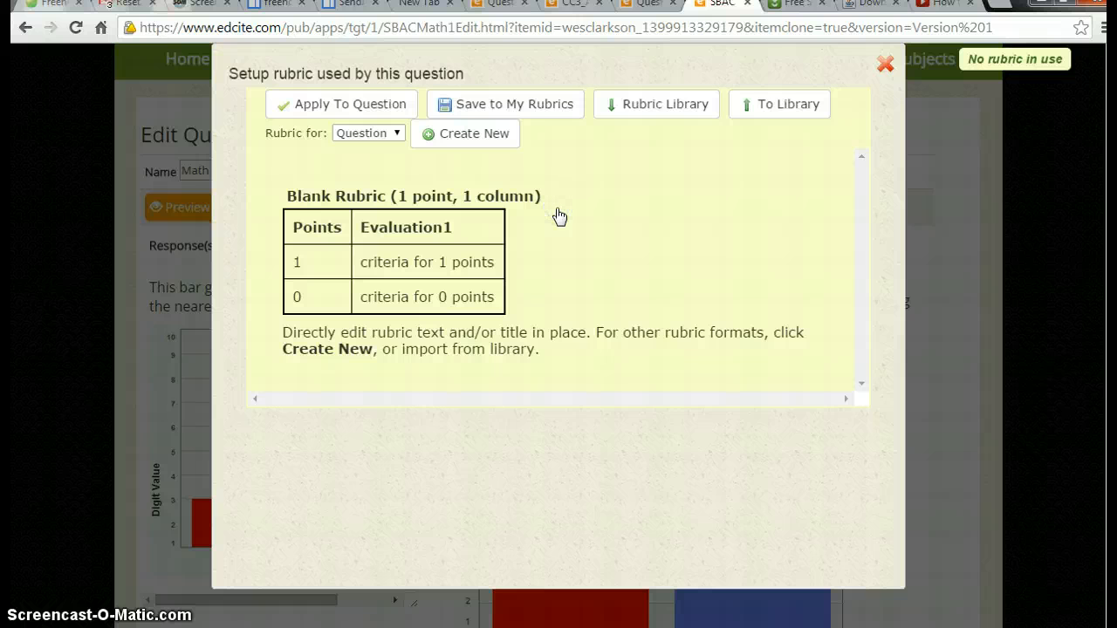
pyautogui.click(570, 199)
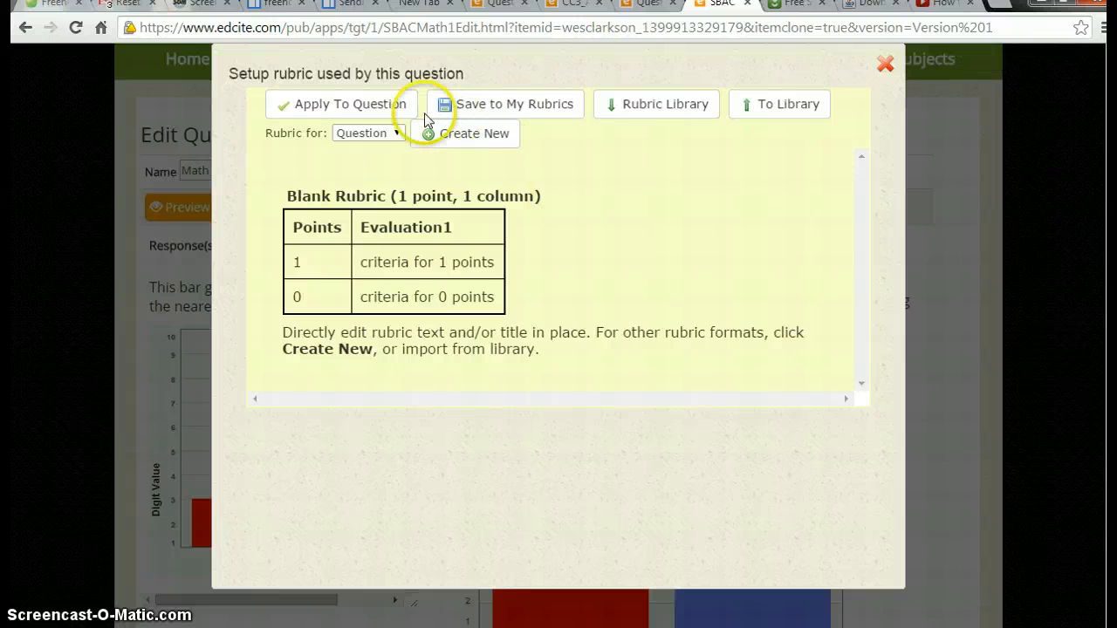
pyautogui.click(396, 133)
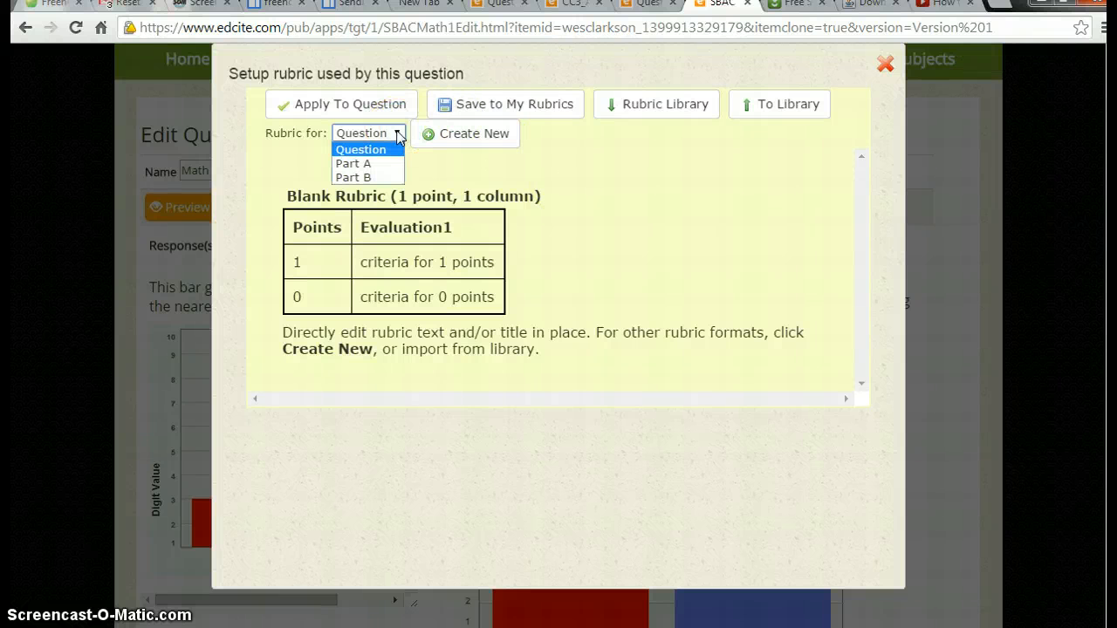
pyautogui.click(387, 164)
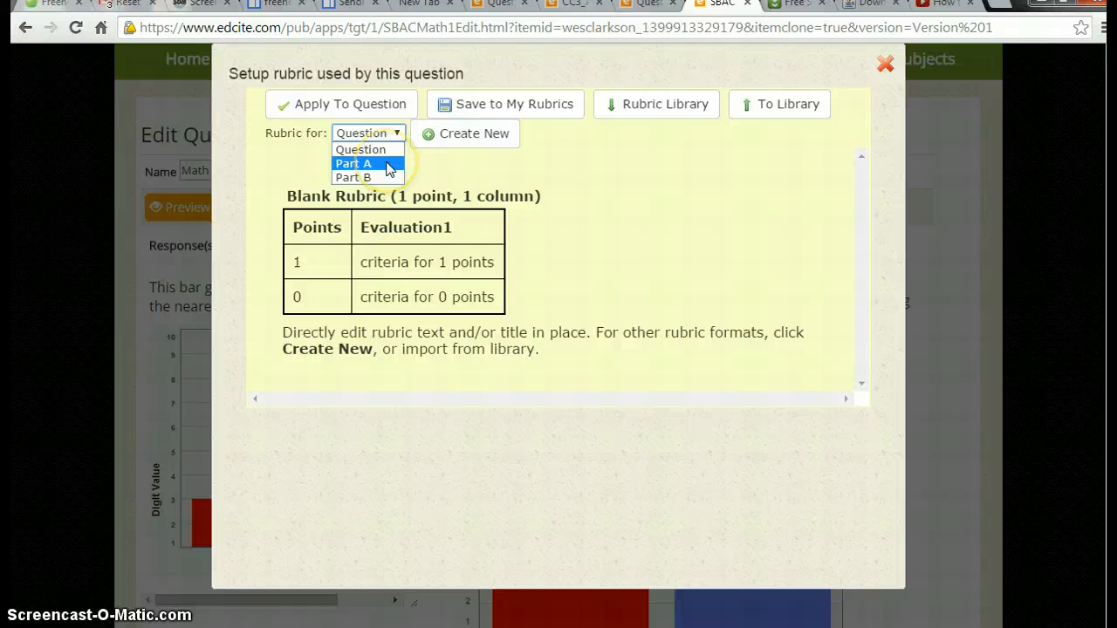
pyautogui.click(510, 142)
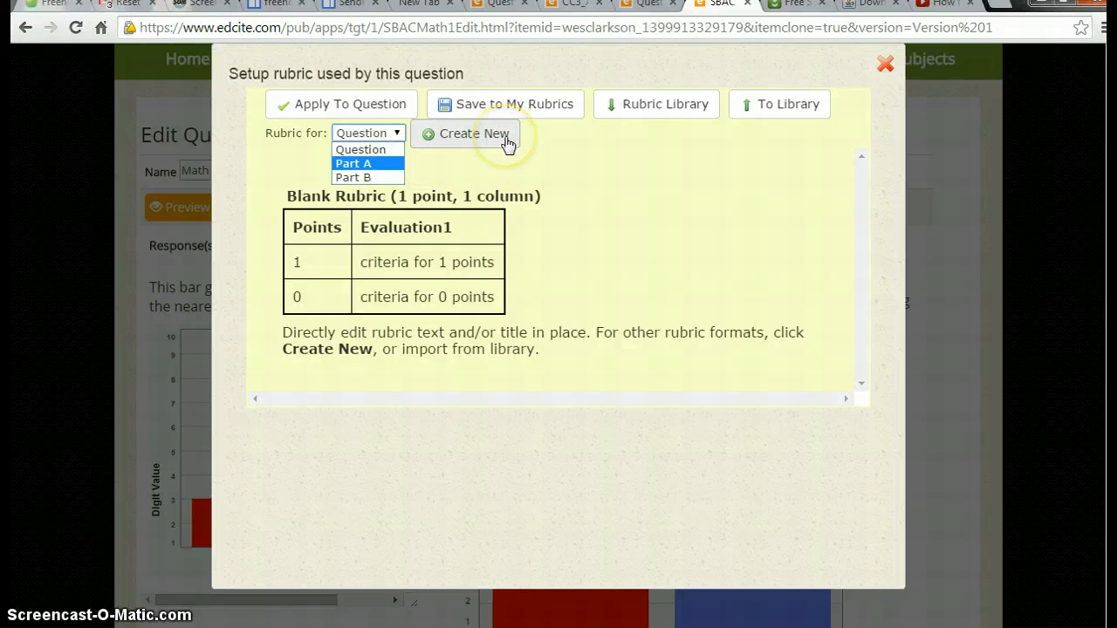
pyautogui.scroll(1, 465, 100)
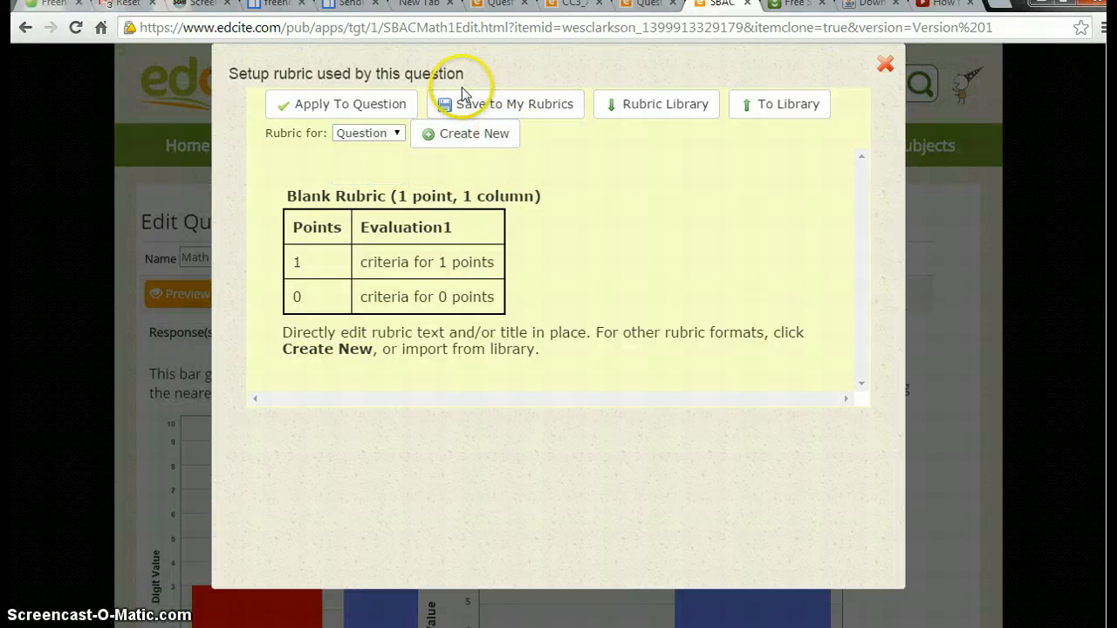
pyautogui.click(656, 109)
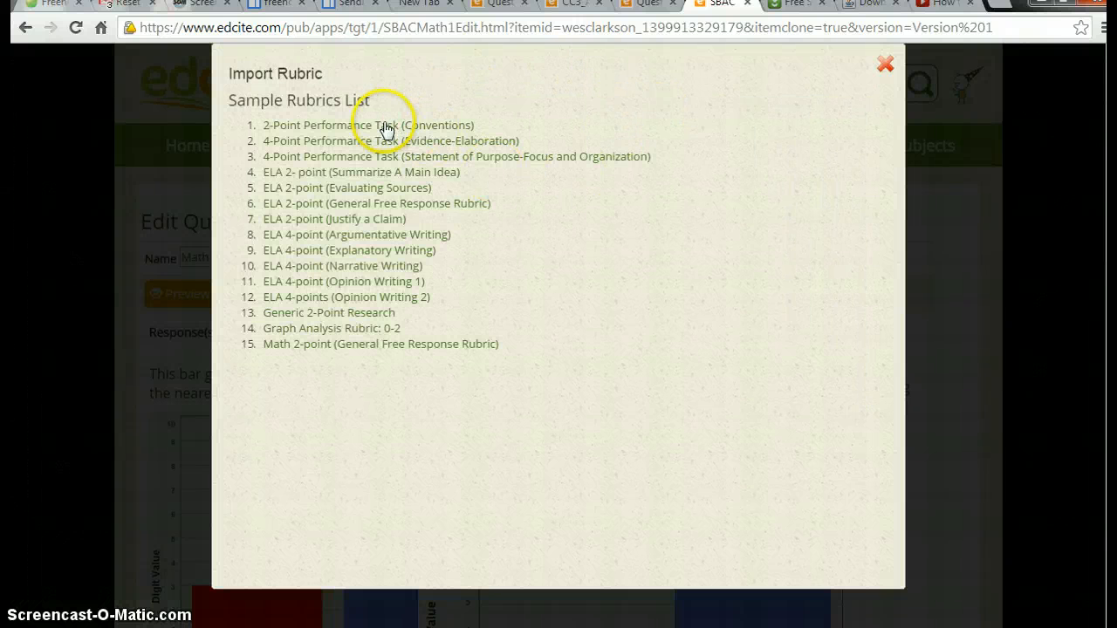
pyautogui.click(887, 65)
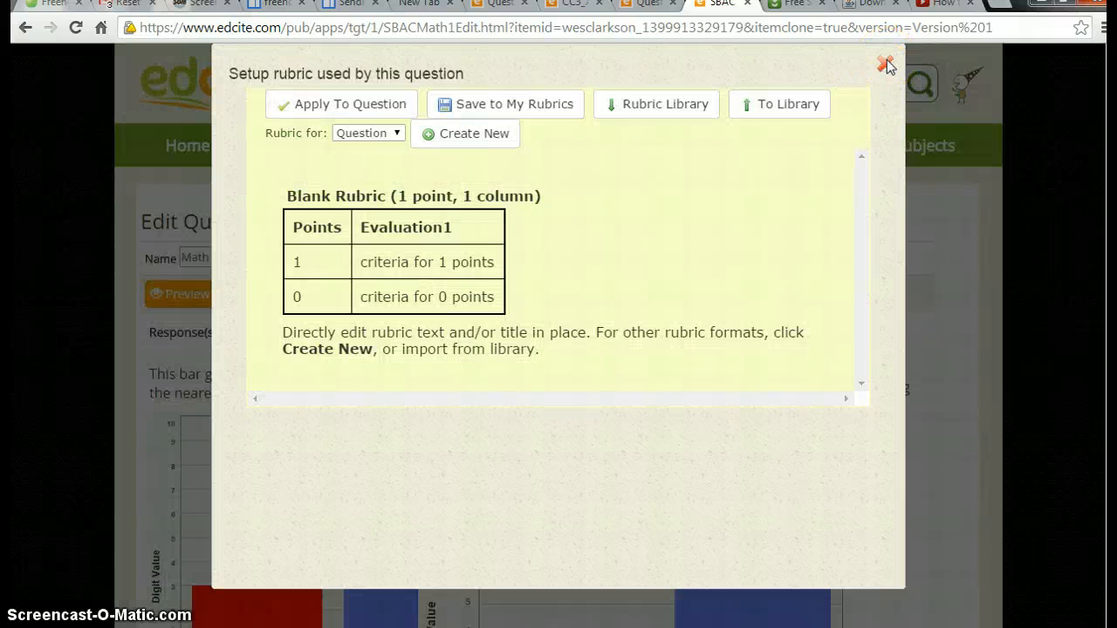
pyautogui.click(885, 65)
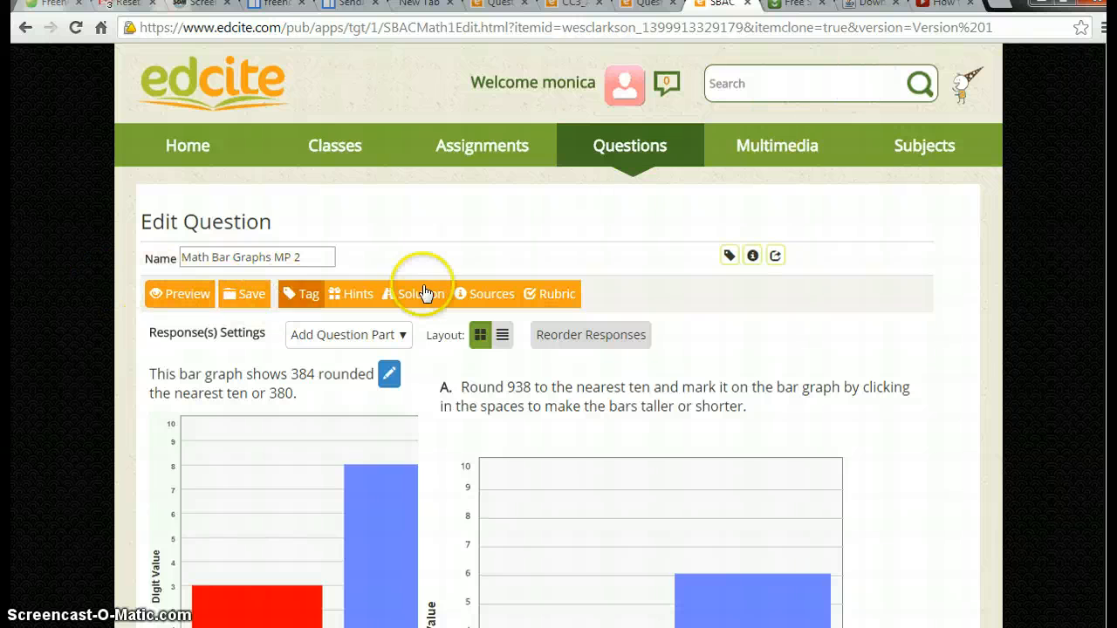
# Step: Save the rounding bar graph question and review the copied bar graph questions in the My Questions list
pyautogui.click(599, 281)
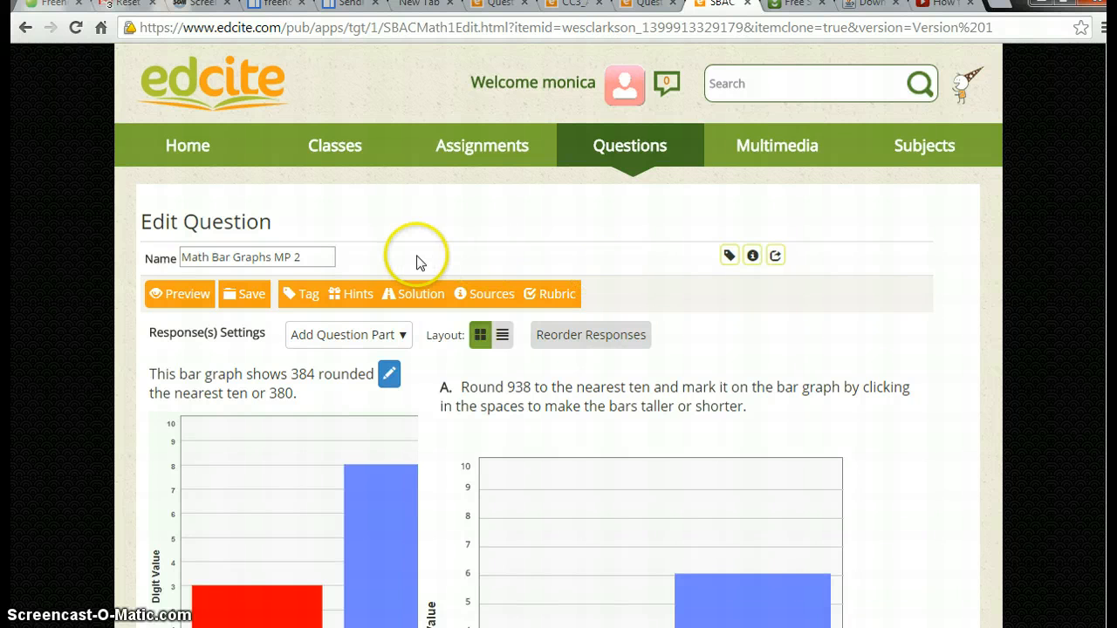
pyautogui.click(253, 297)
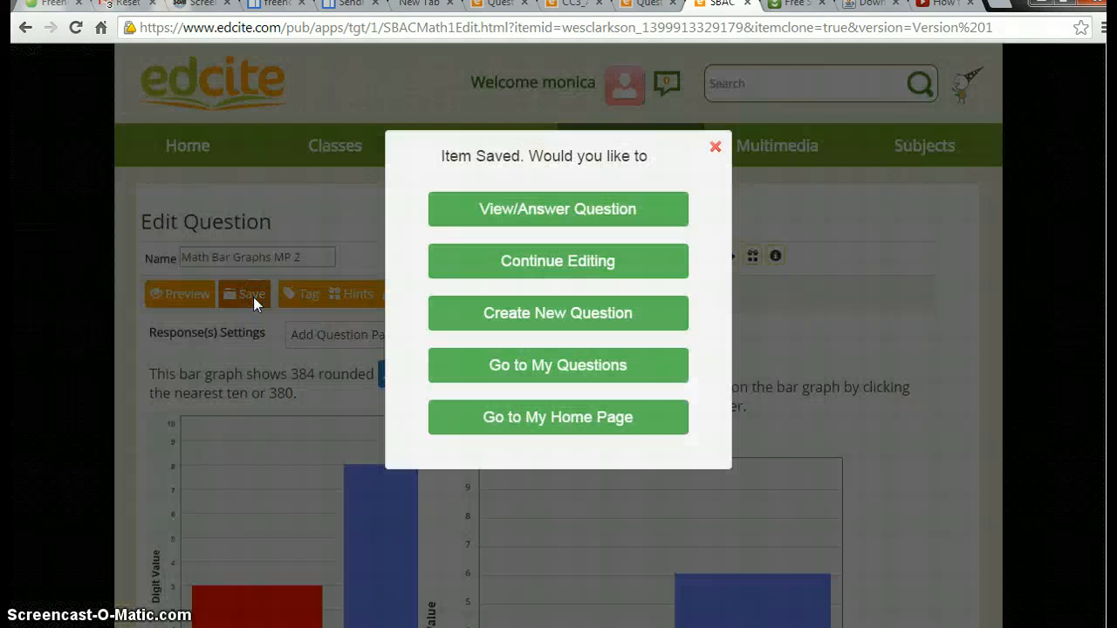
pyautogui.click(532, 366)
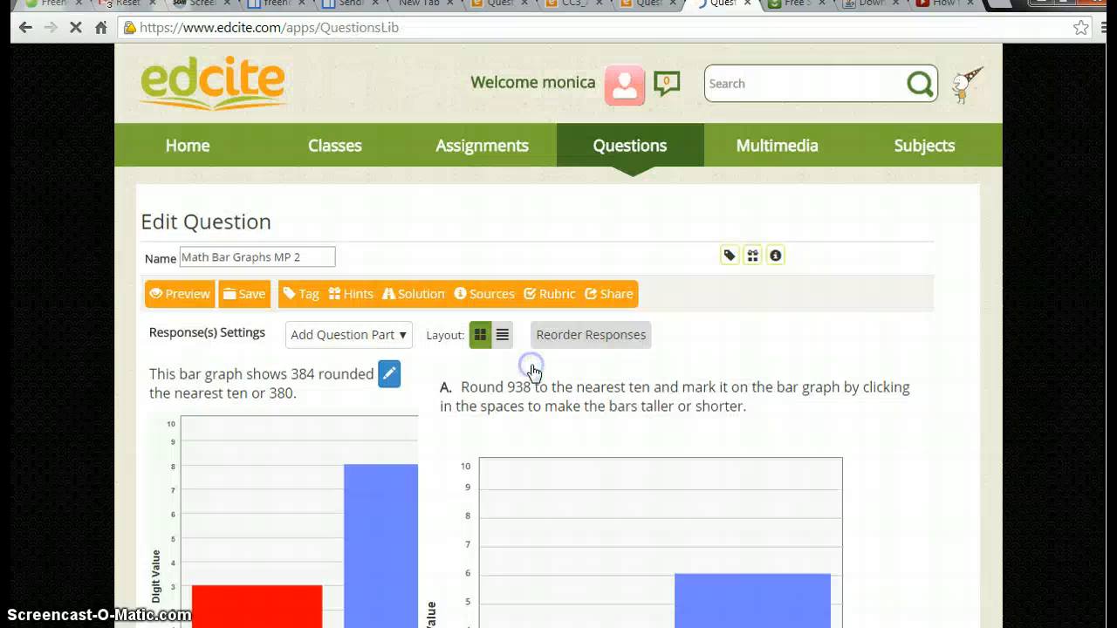
pyautogui.scroll(-4, 406, 406)
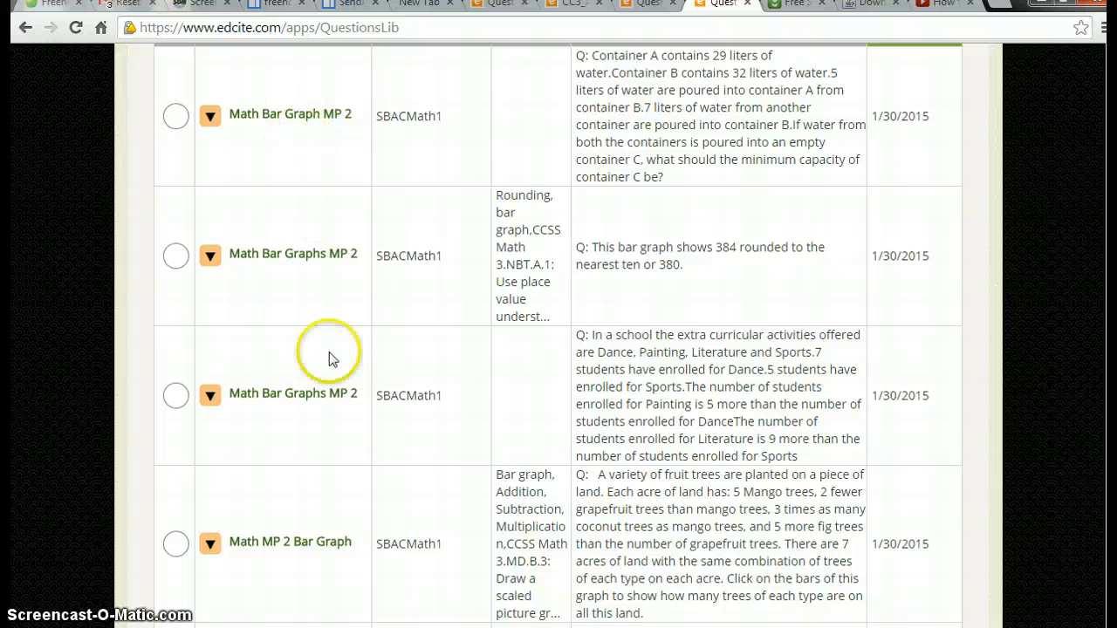
pyautogui.scroll(4, 519, 437)
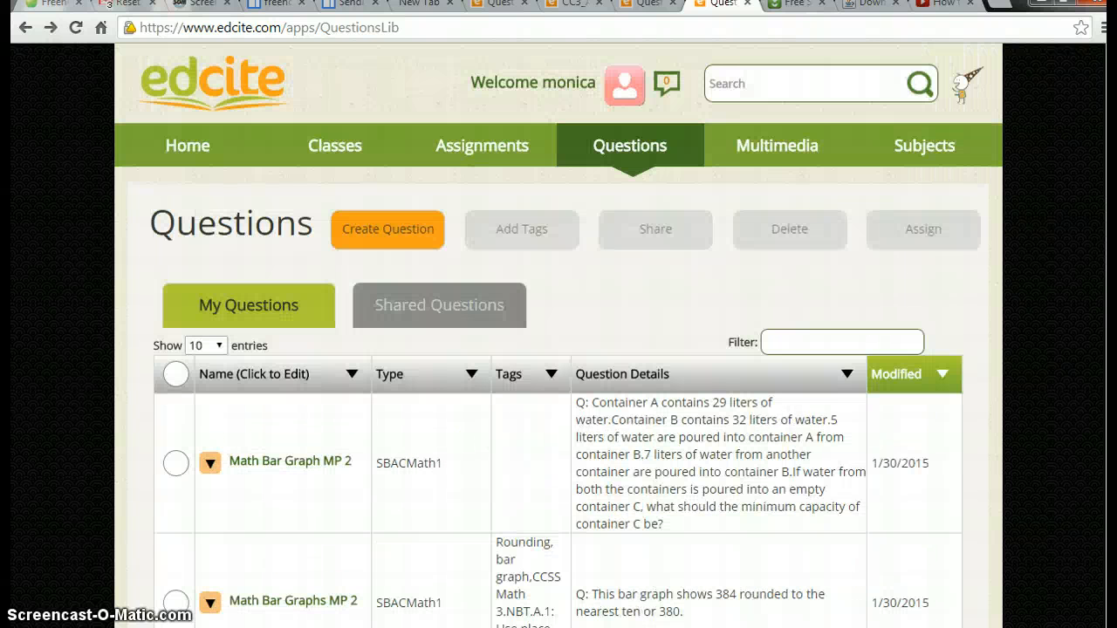
pyautogui.scroll(-4, 559, 393)
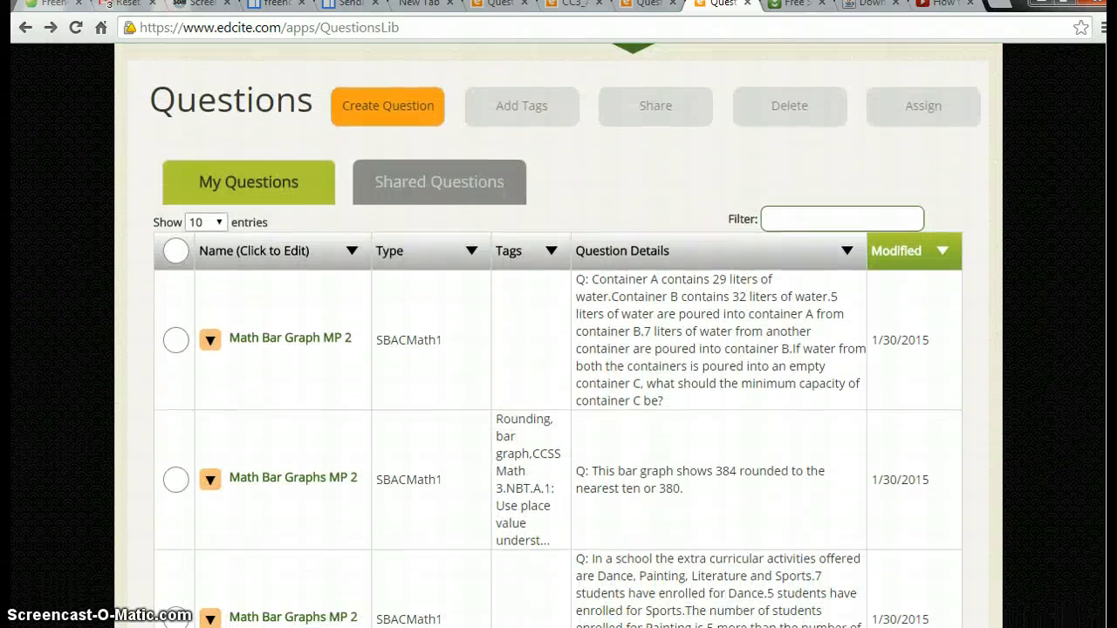
pyautogui.scroll(-1, 559, 350)
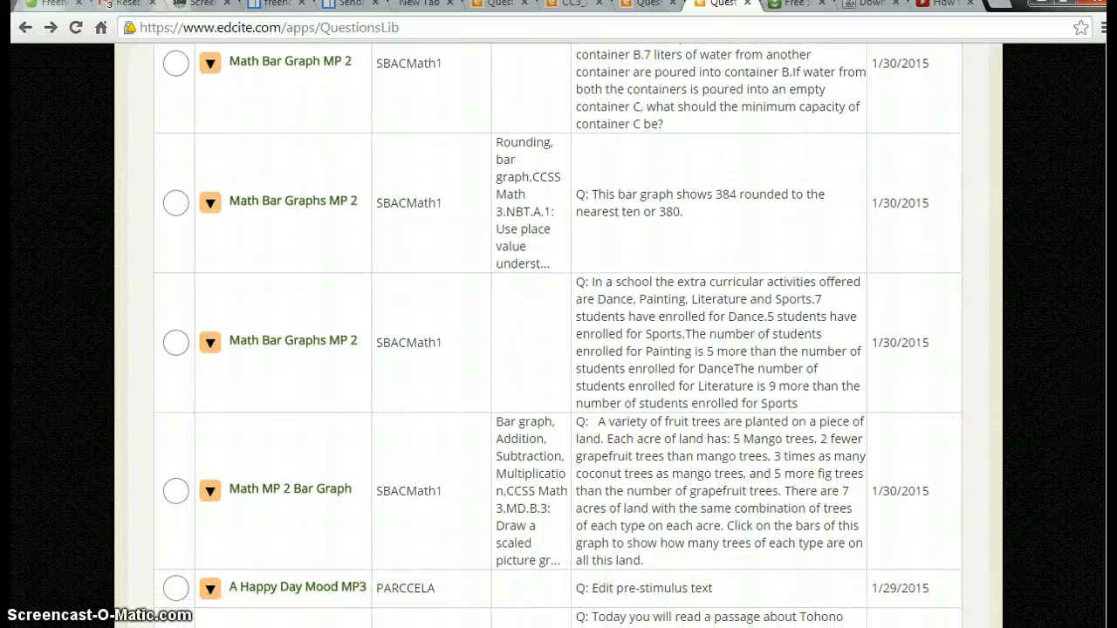
pyautogui.scroll(4, 1104, 258)
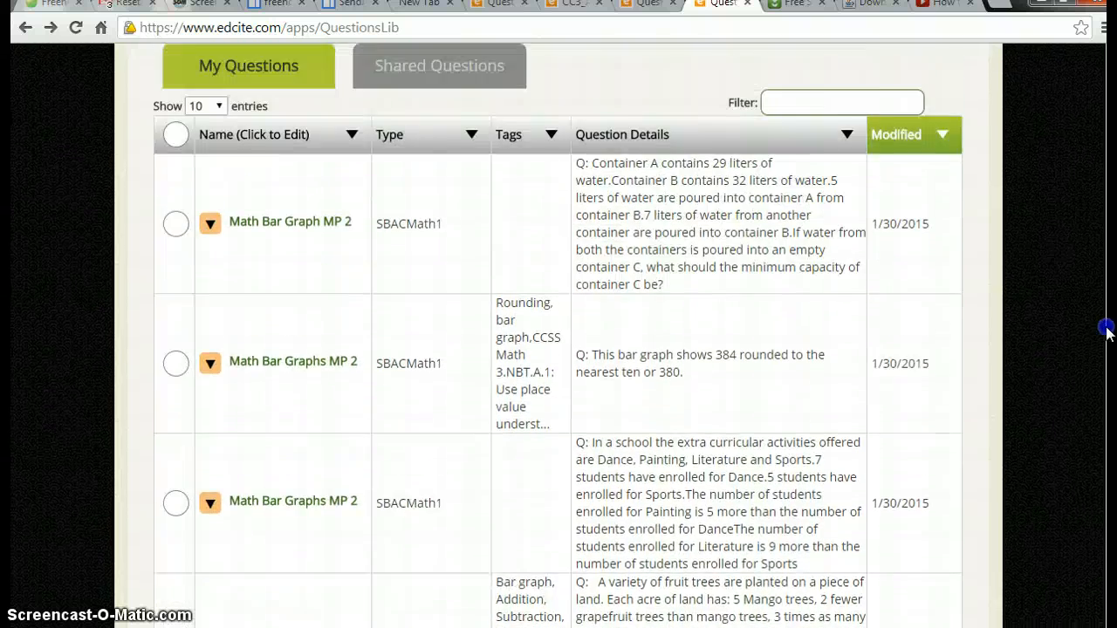
pyautogui.scroll(1, 1105, 258)
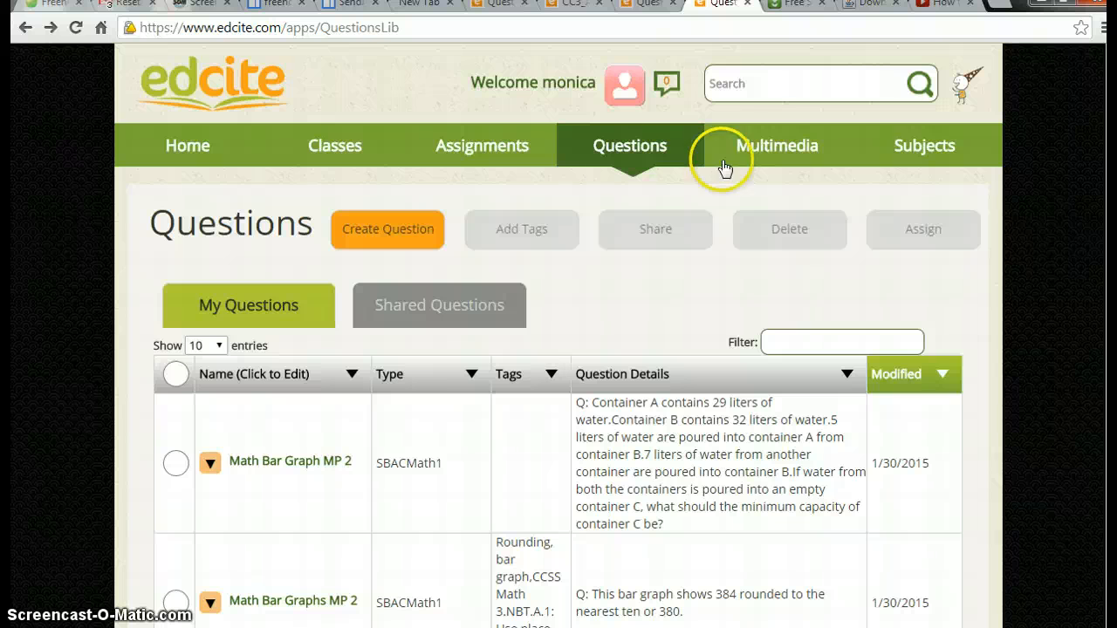
# Step: Start a new assignment and name it "Bar Graph HW"
pyautogui.moveTo(501, 149)
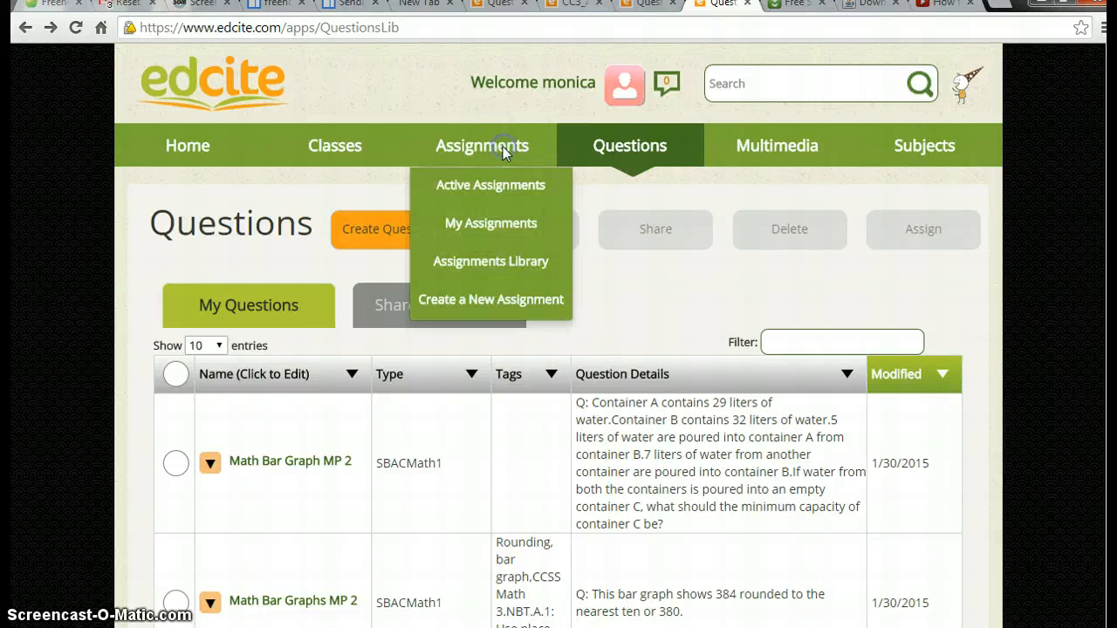
pyautogui.click(487, 302)
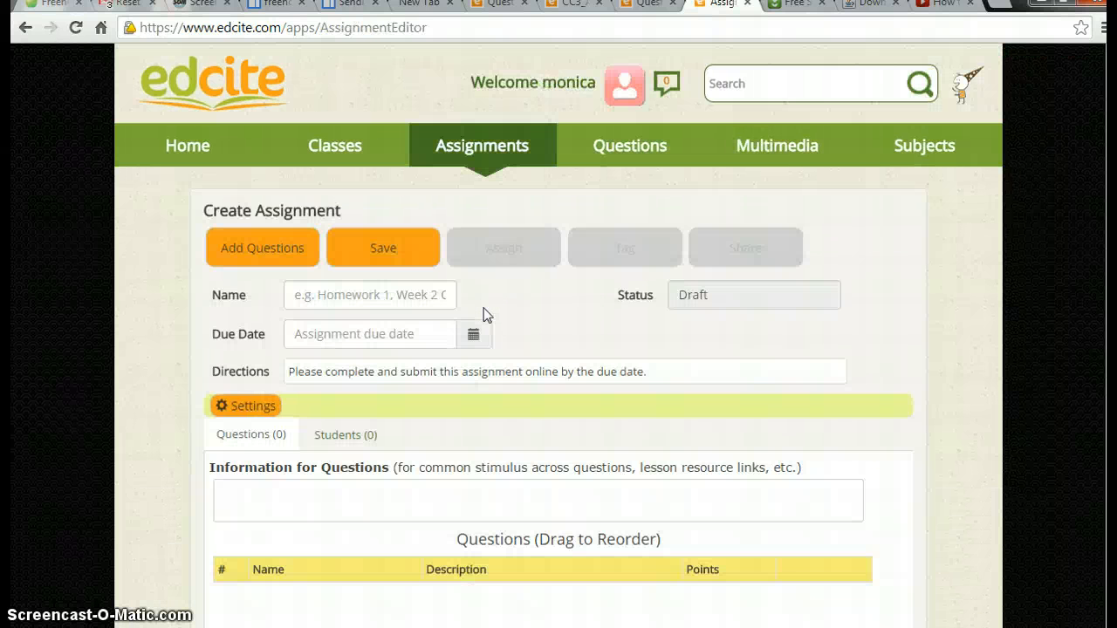
pyautogui.click(399, 302)
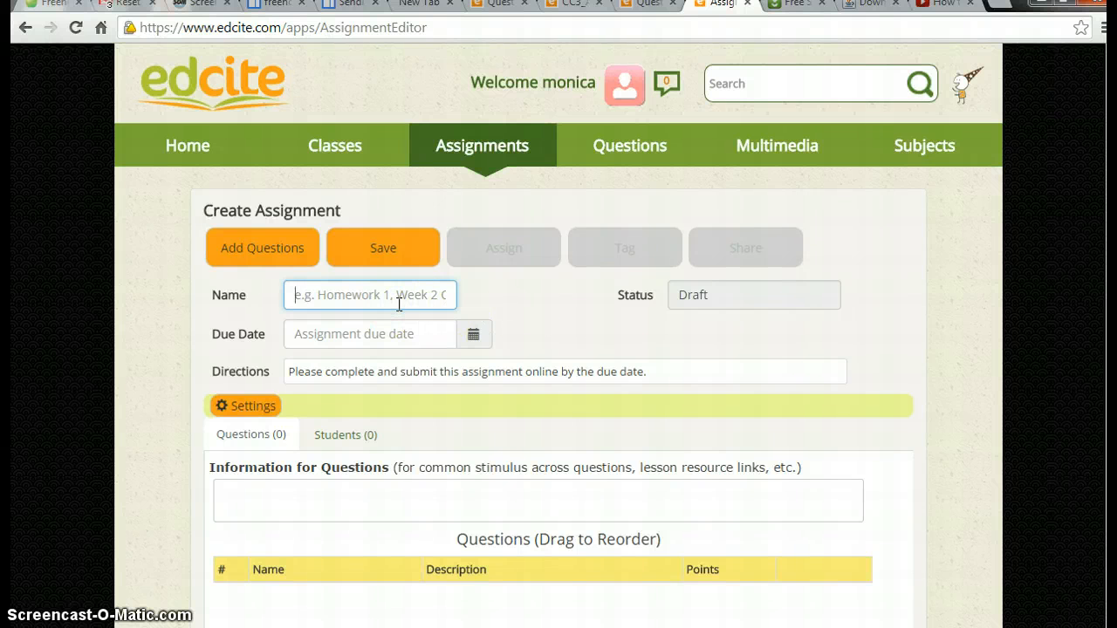
pyautogui.write('Bar Graph HW')
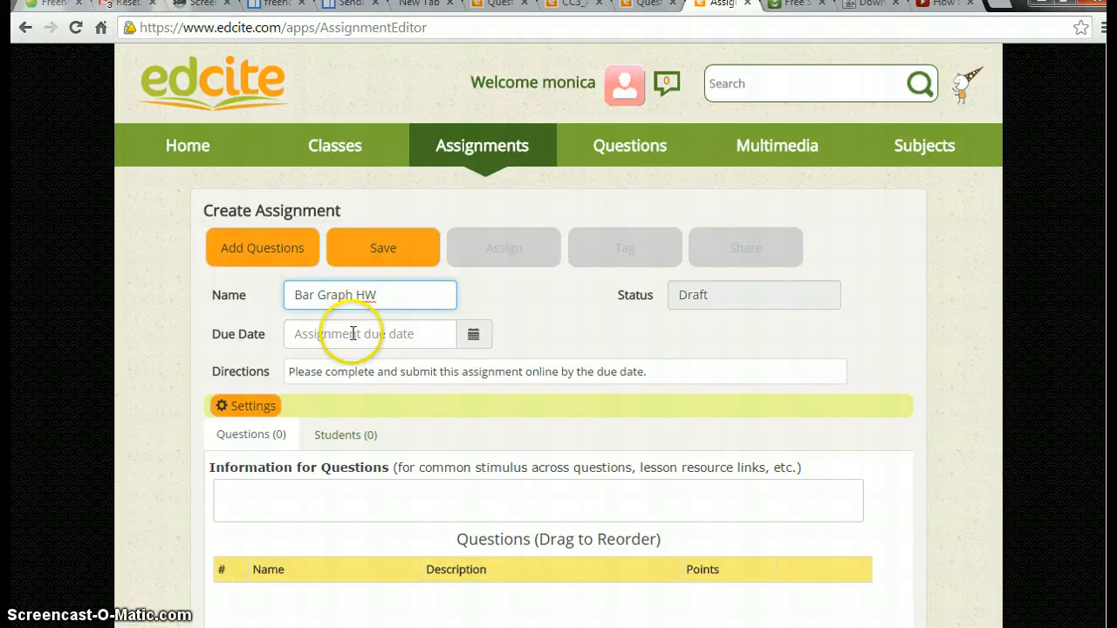
# Step: Set the assignment's due date to 02/07/2015
pyautogui.click(473, 337)
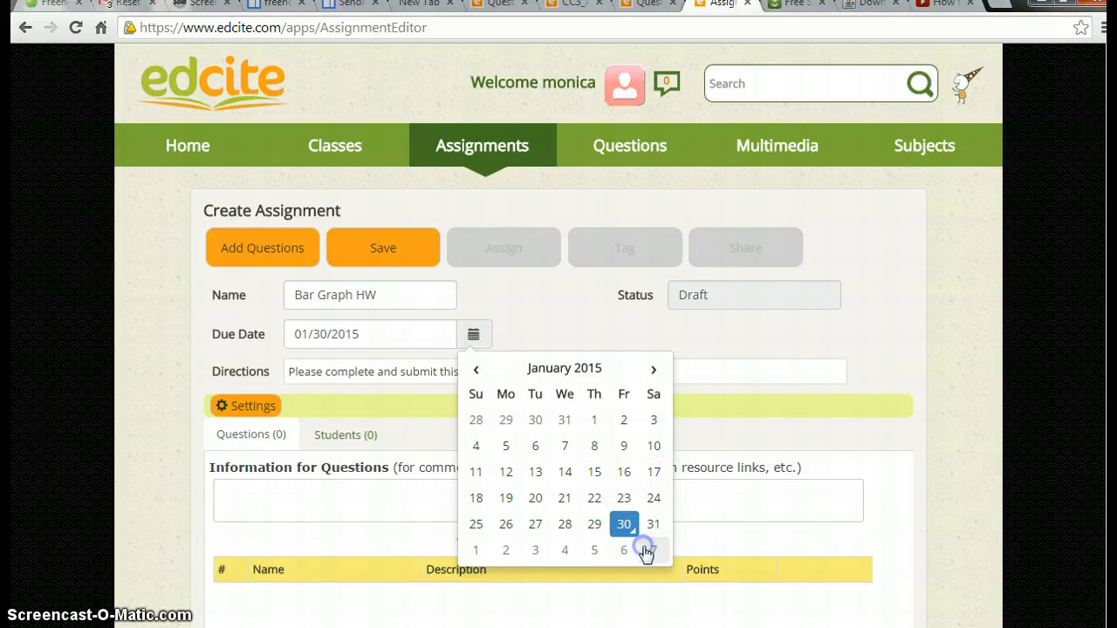
pyautogui.click(650, 548)
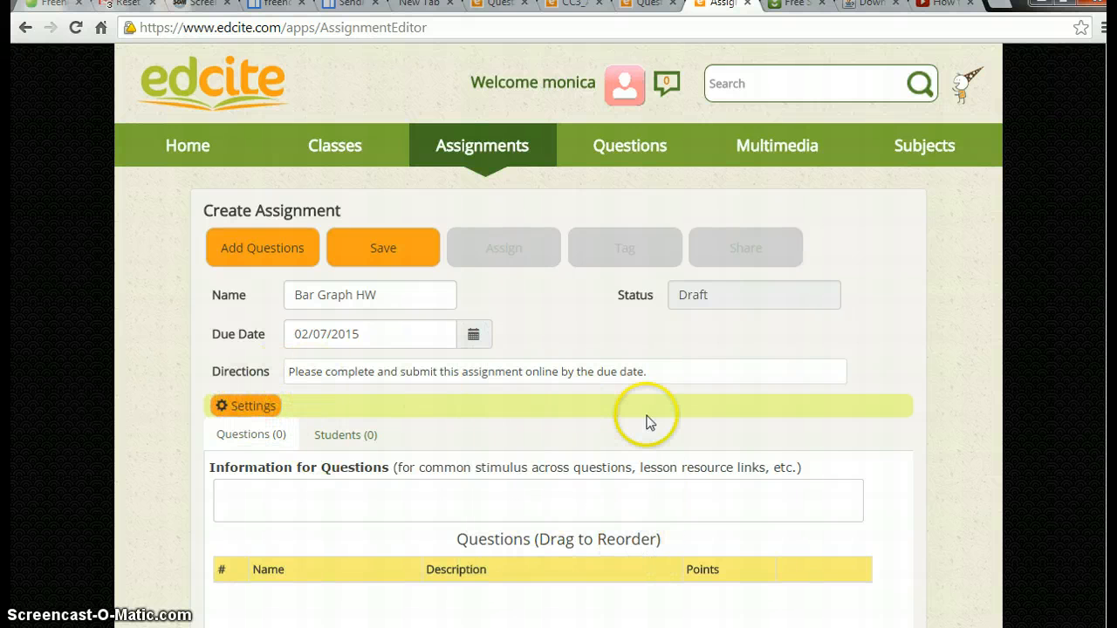
# Step: Add the four marking period 2 bar graph questions from My Questions to the assignment
pyautogui.scroll(-1, 576, 450)
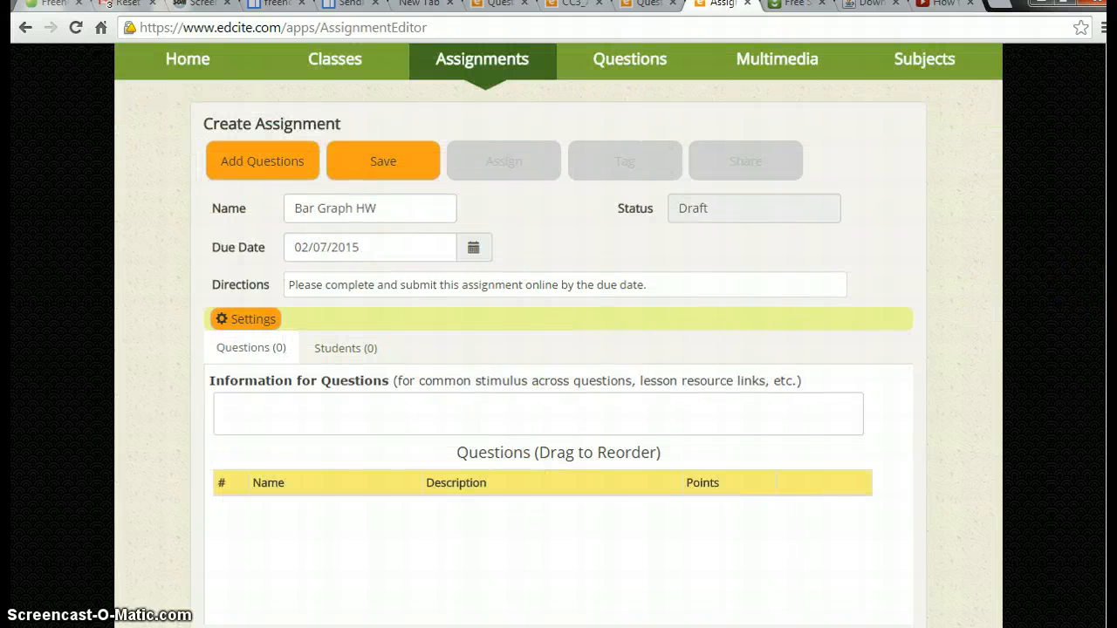
pyautogui.click(241, 153)
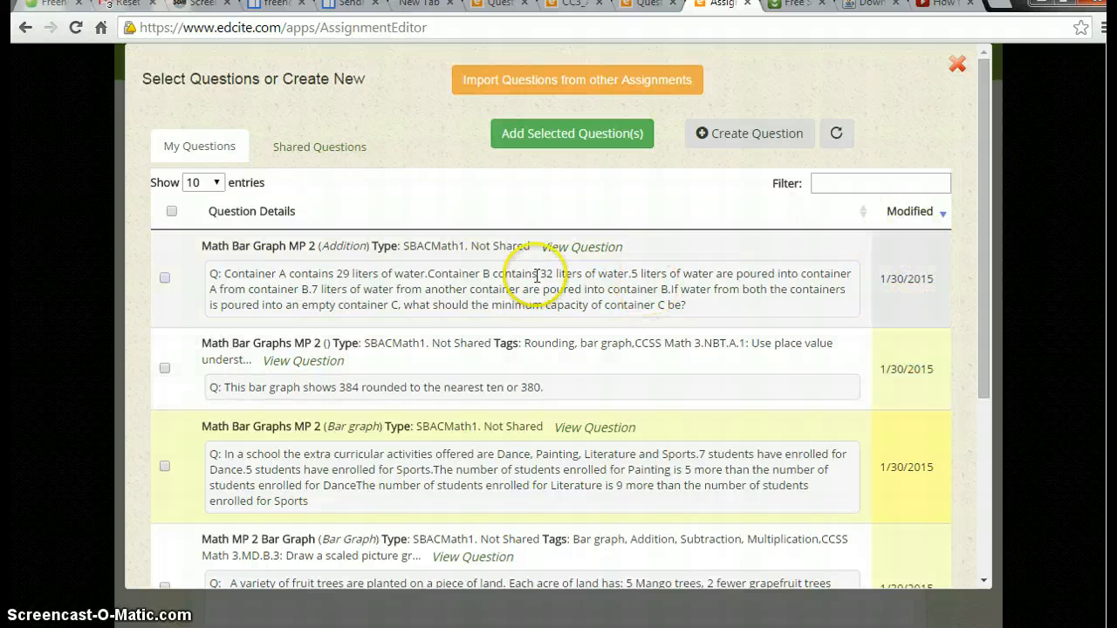
pyautogui.click(164, 278)
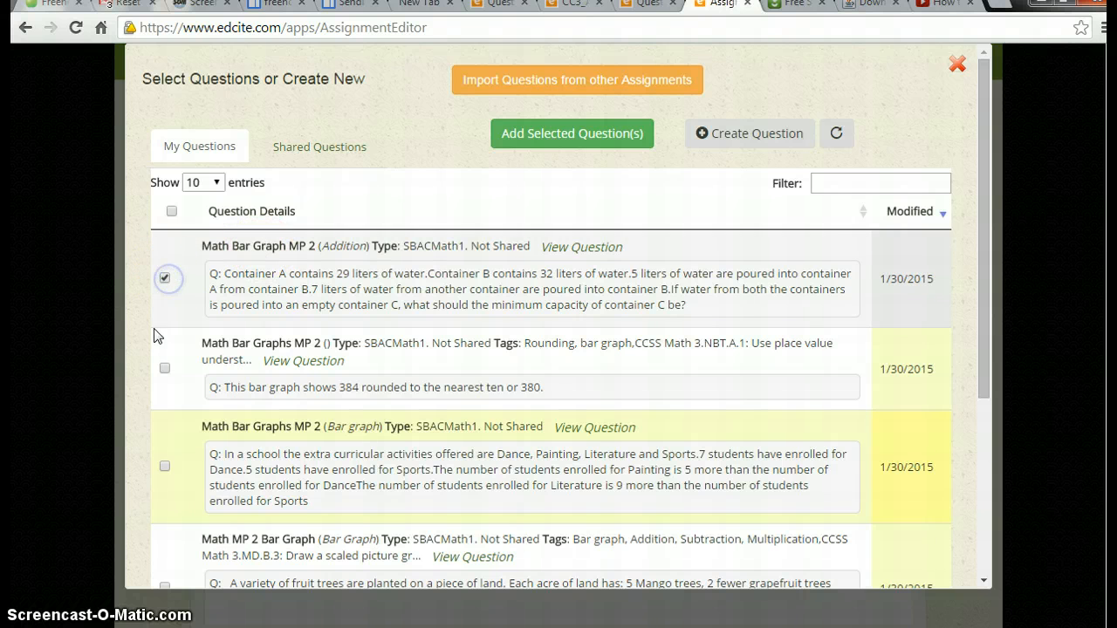
pyautogui.click(165, 372)
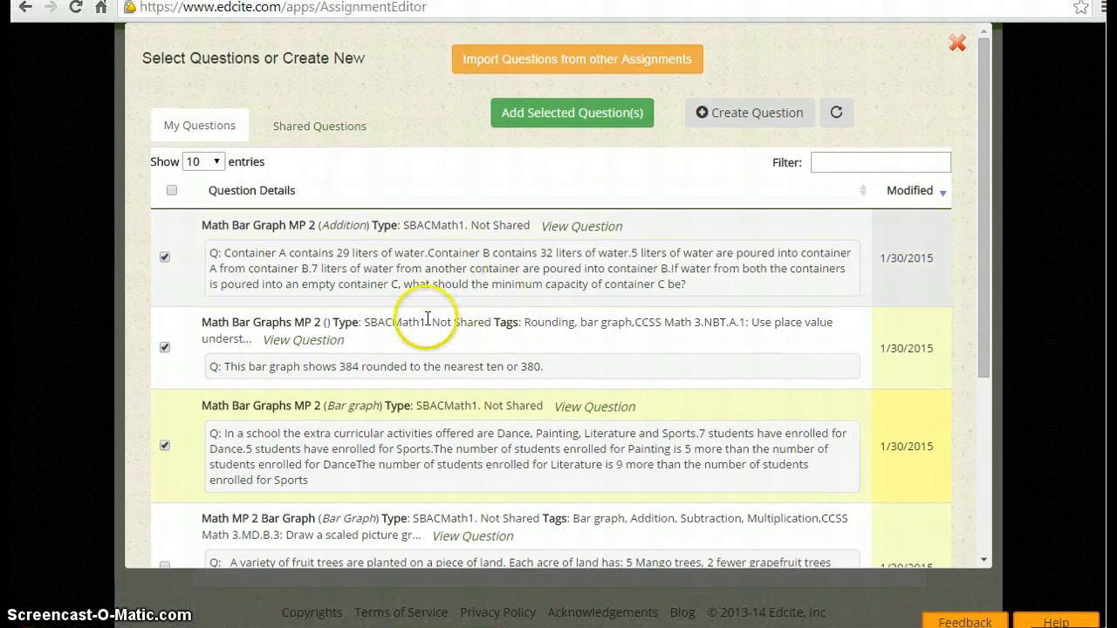
pyautogui.scroll(-3, 429, 319)
pyautogui.click(154, 305)
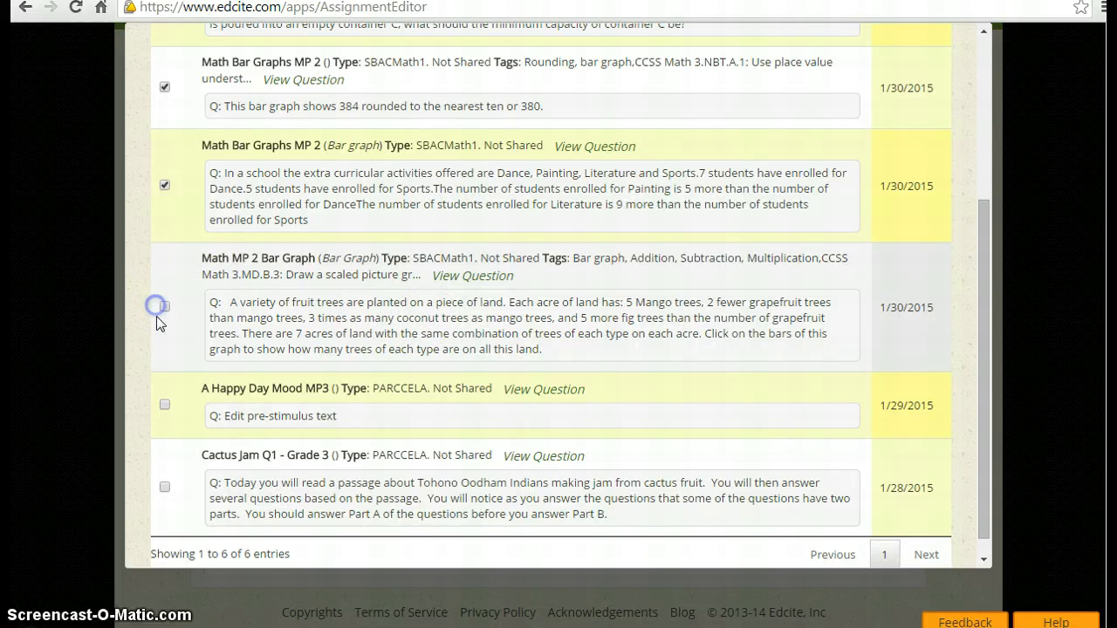
pyautogui.click(162, 306)
pyautogui.scroll(3, 166, 313)
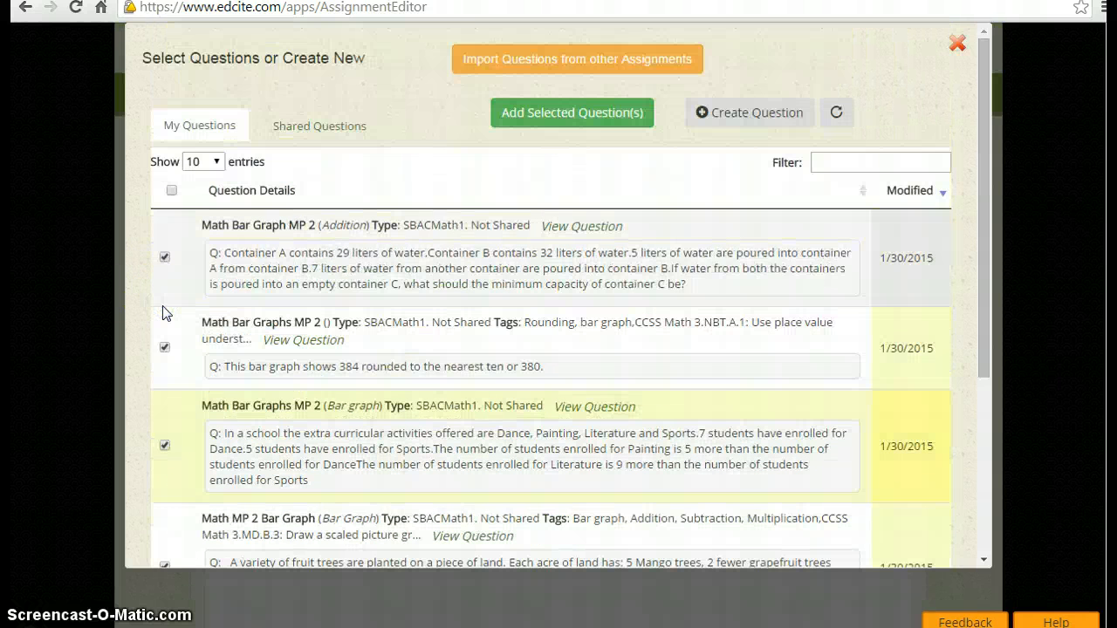
pyautogui.click(532, 118)
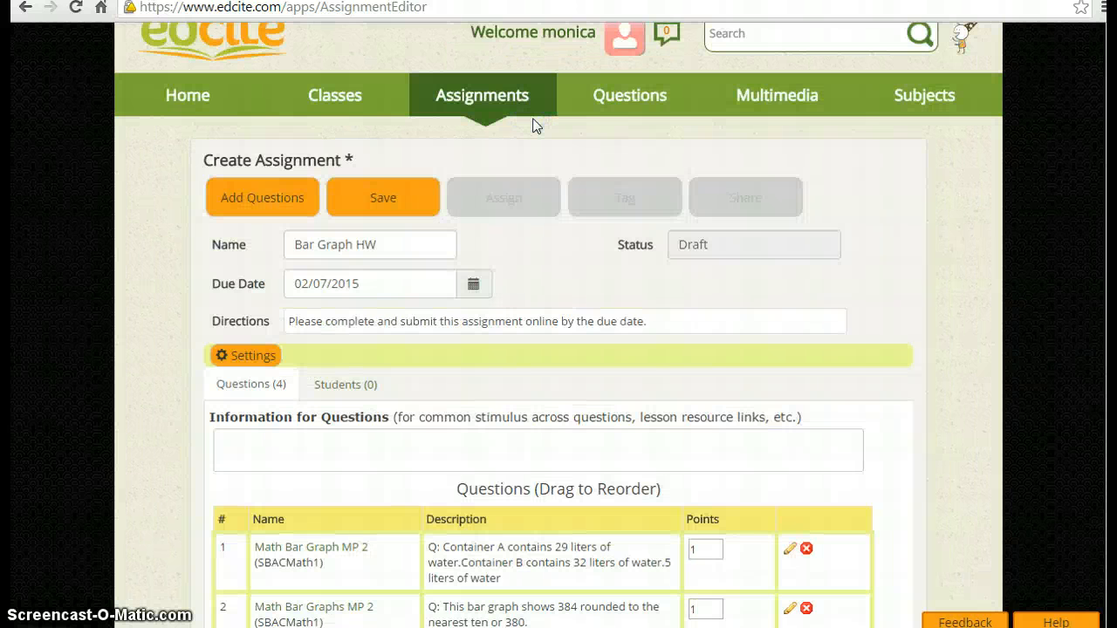
# Step: Reorder the assignment's questions so the rounding question comes after the extra curricular activities question
pyautogui.scroll(-3, 558, 349)
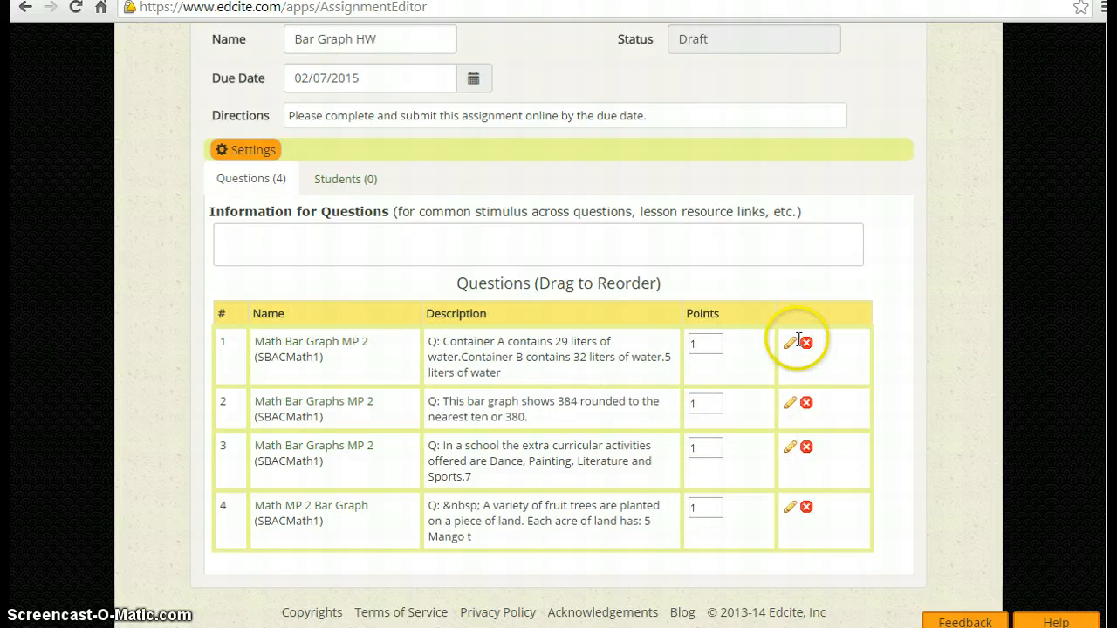
pyautogui.moveTo(344, 346); pyautogui.dragTo(337, 437)
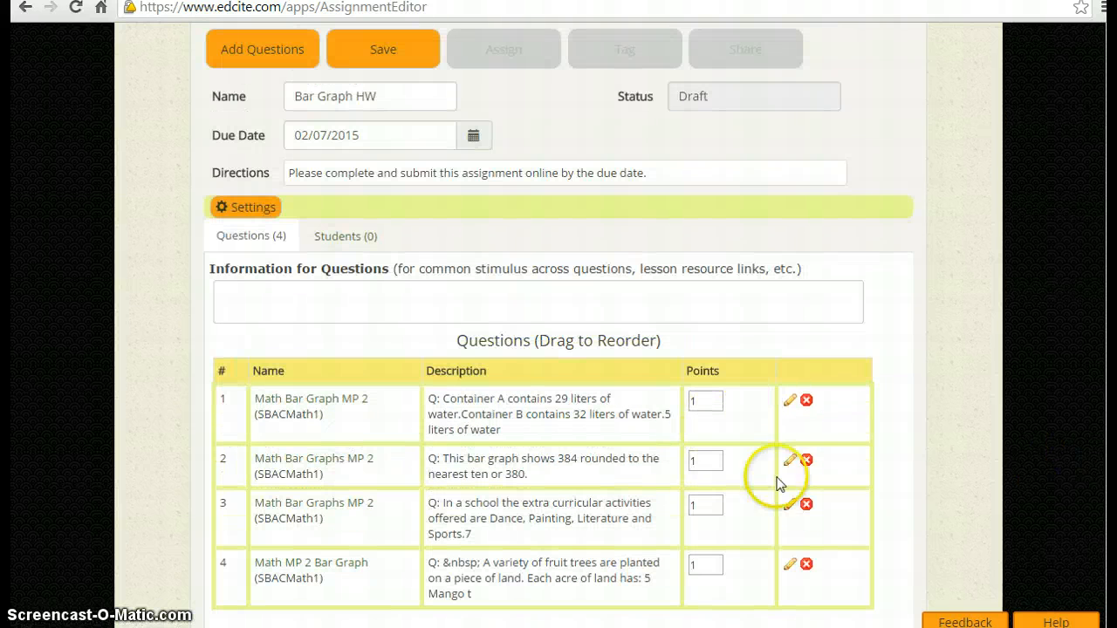
pyautogui.moveTo(632, 465); pyautogui.dragTo(625, 562)
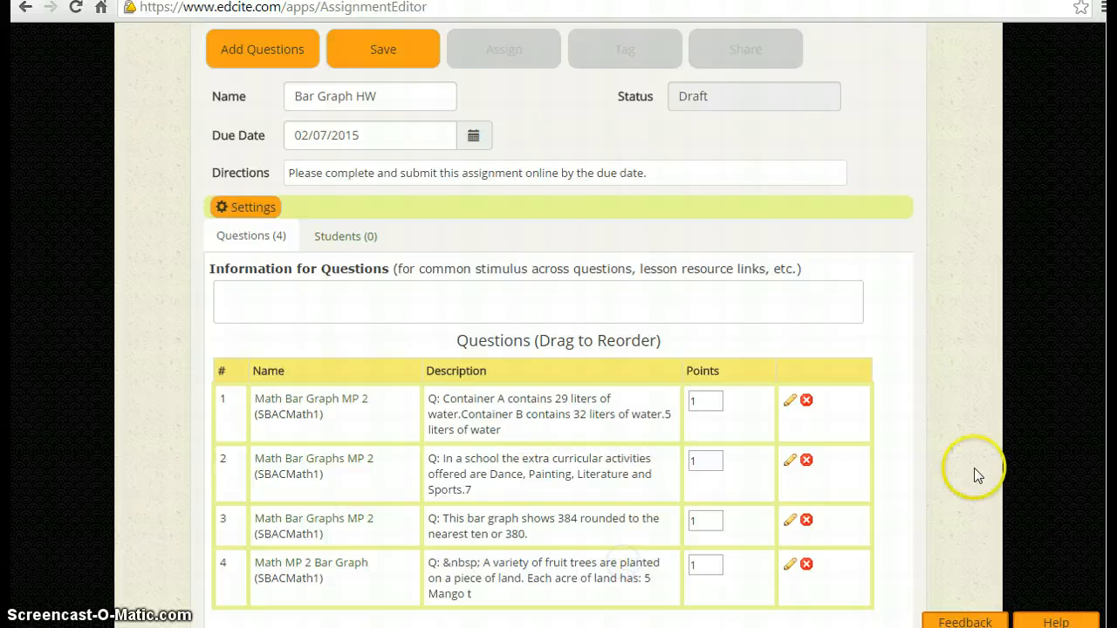
# Step: Save the Bar Graph HW assignment and move it from draft to active
pyautogui.scroll(2, 1078, 393)
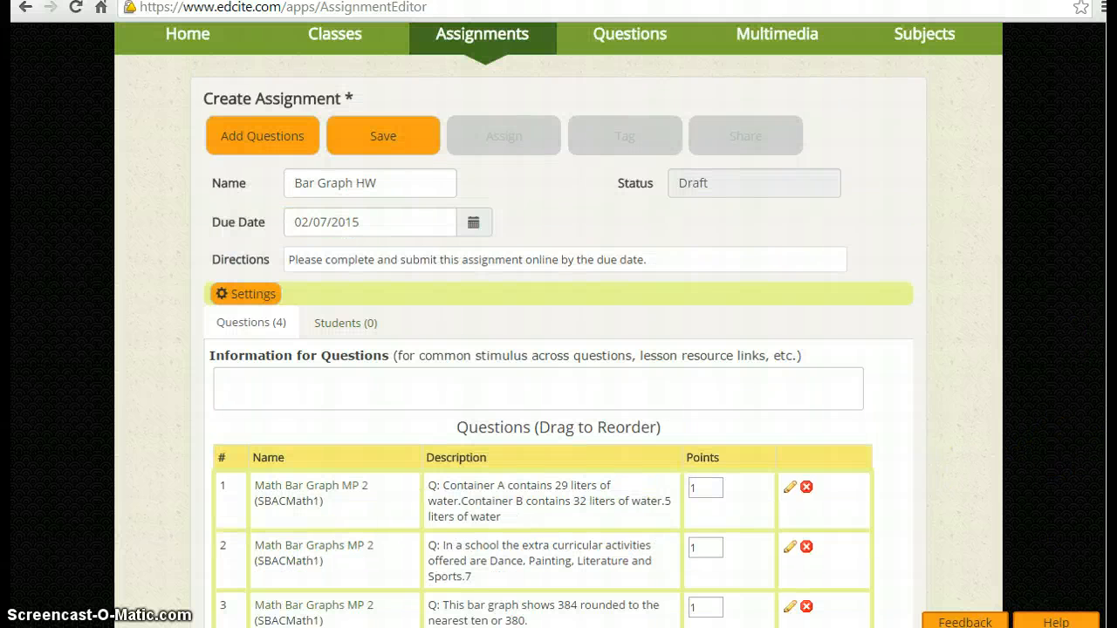
pyautogui.scroll(-3, 421, 515)
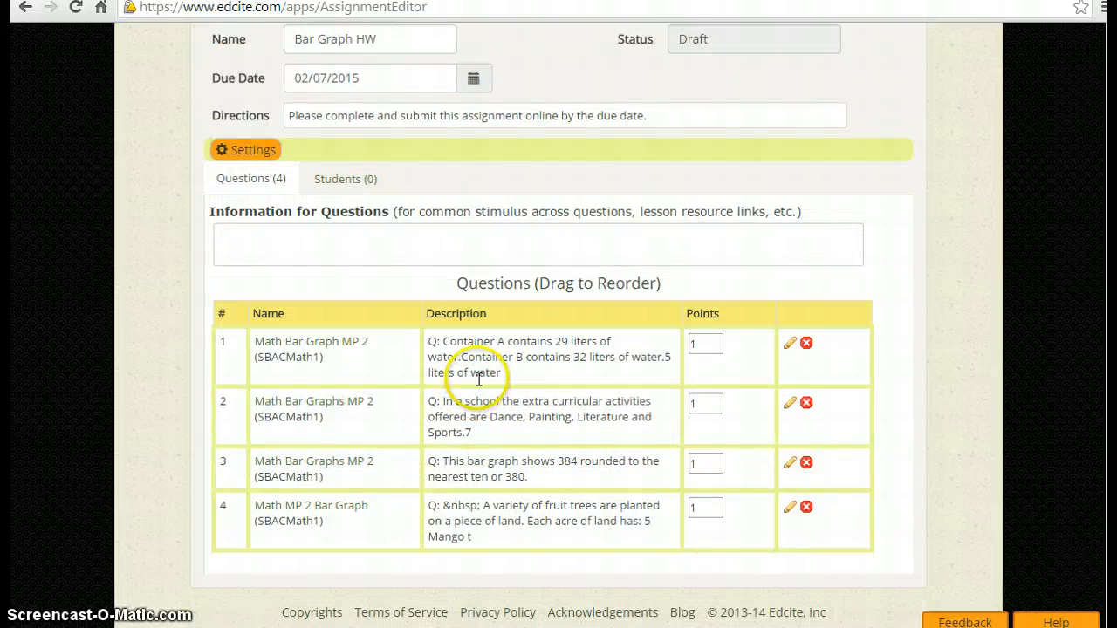
pyautogui.scroll(2, 479, 380)
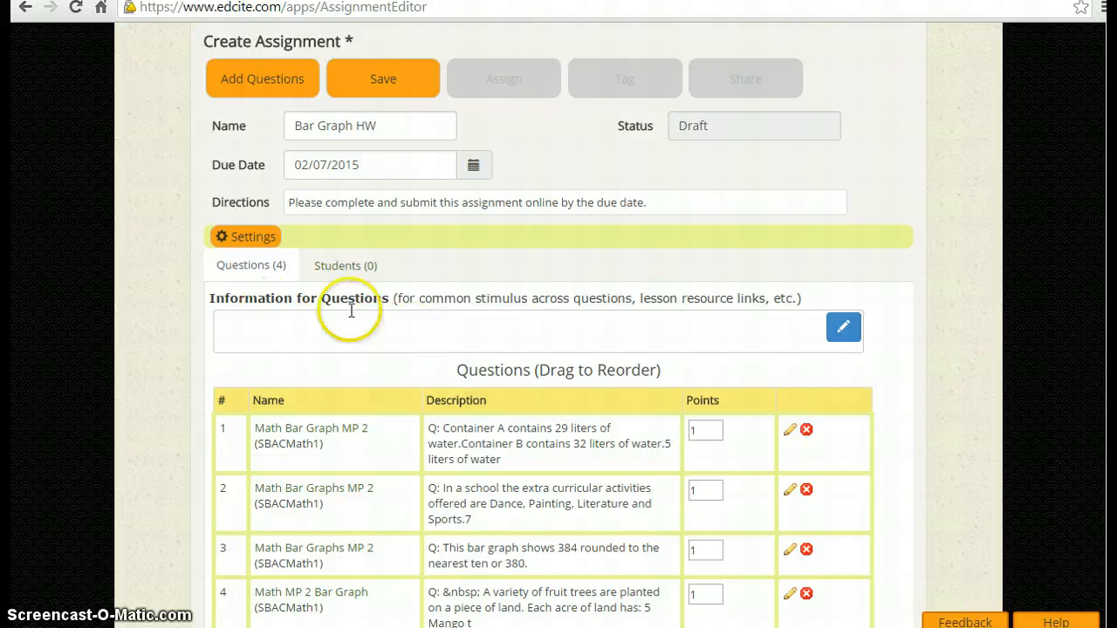
pyautogui.click(557, 316)
pyautogui.scroll(3, 727, 316)
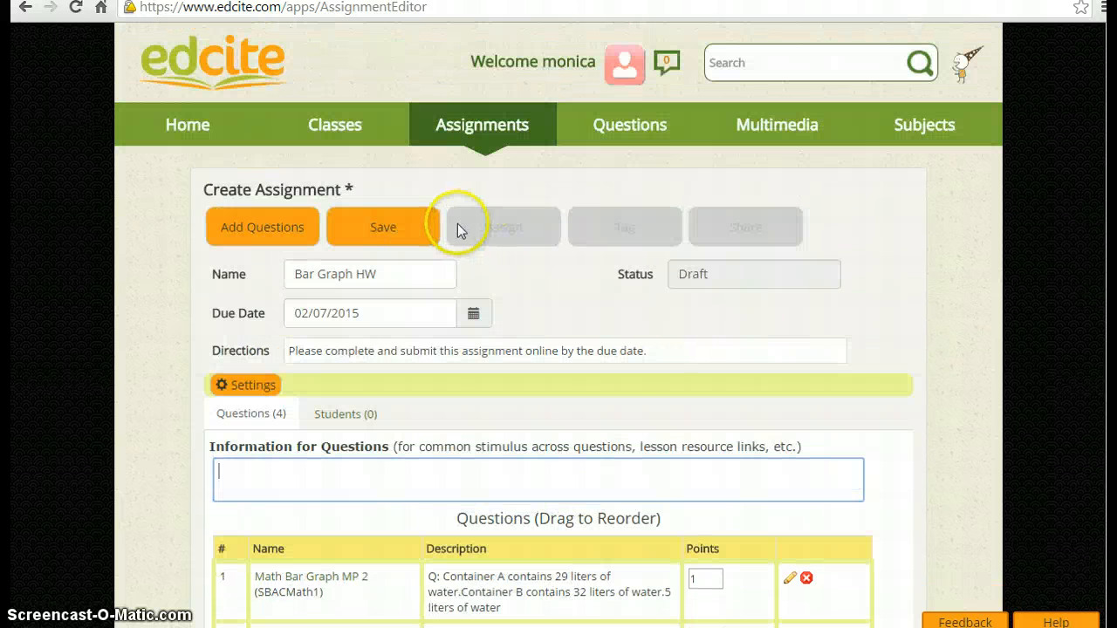
pyautogui.click(386, 229)
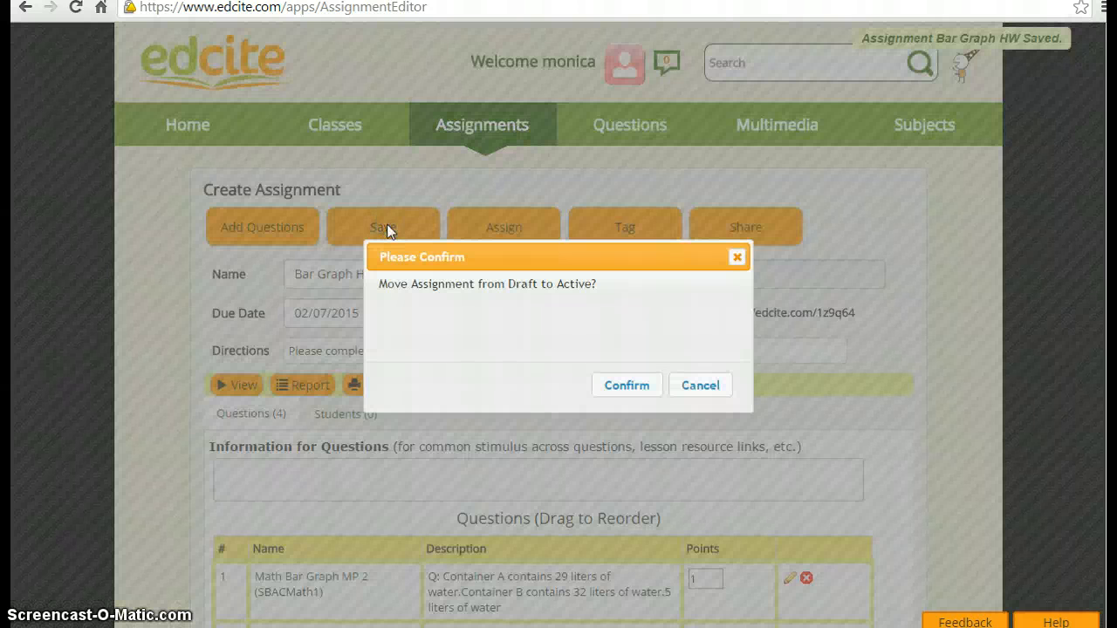
pyautogui.click(651, 386)
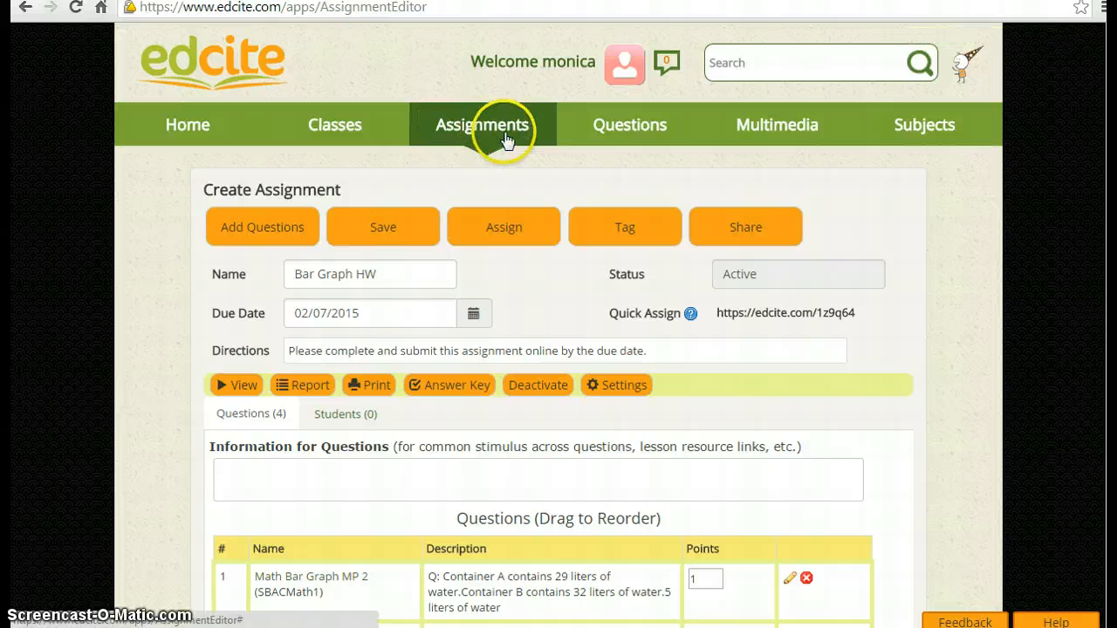
# Step: Assign Bar Graph HW to the student listed in the mh test class and send the invitation
pyautogui.click(515, 234)
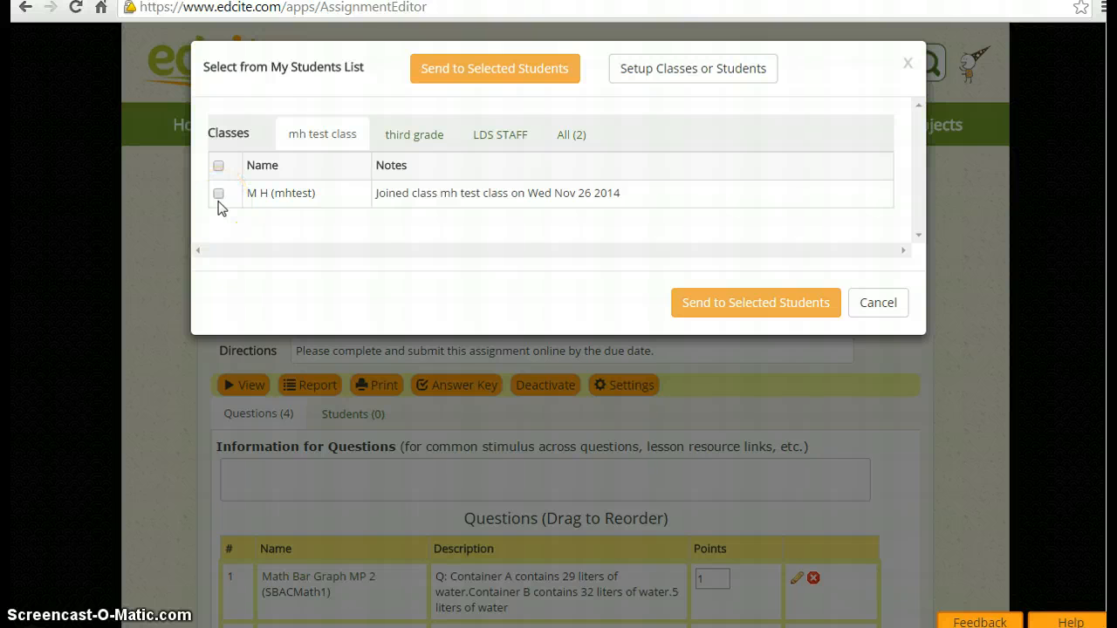
pyautogui.click(219, 194)
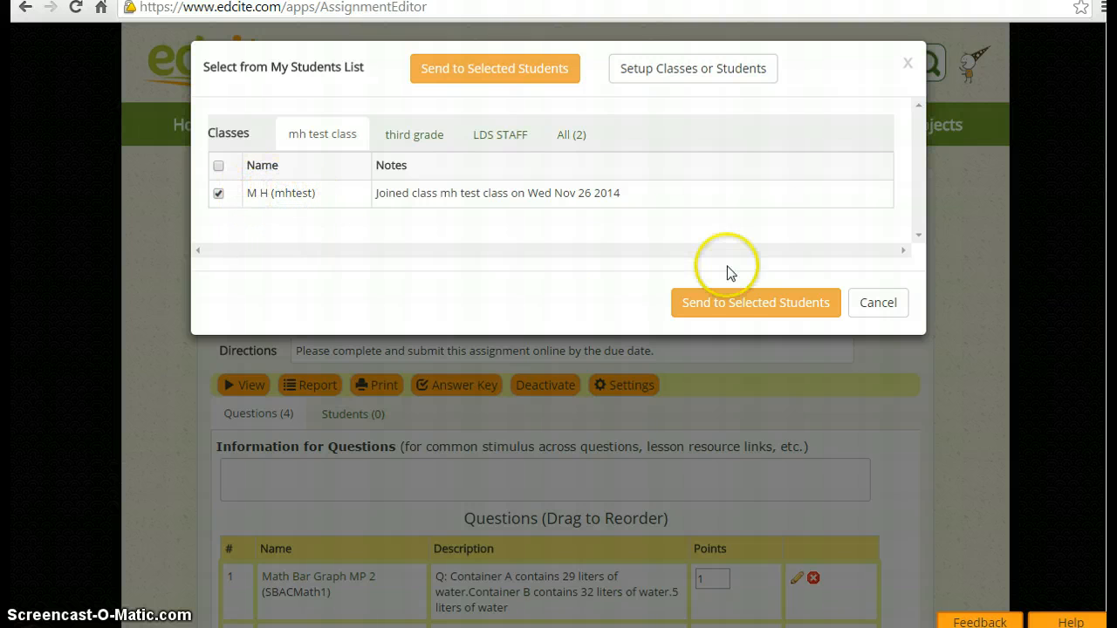
pyautogui.click(737, 306)
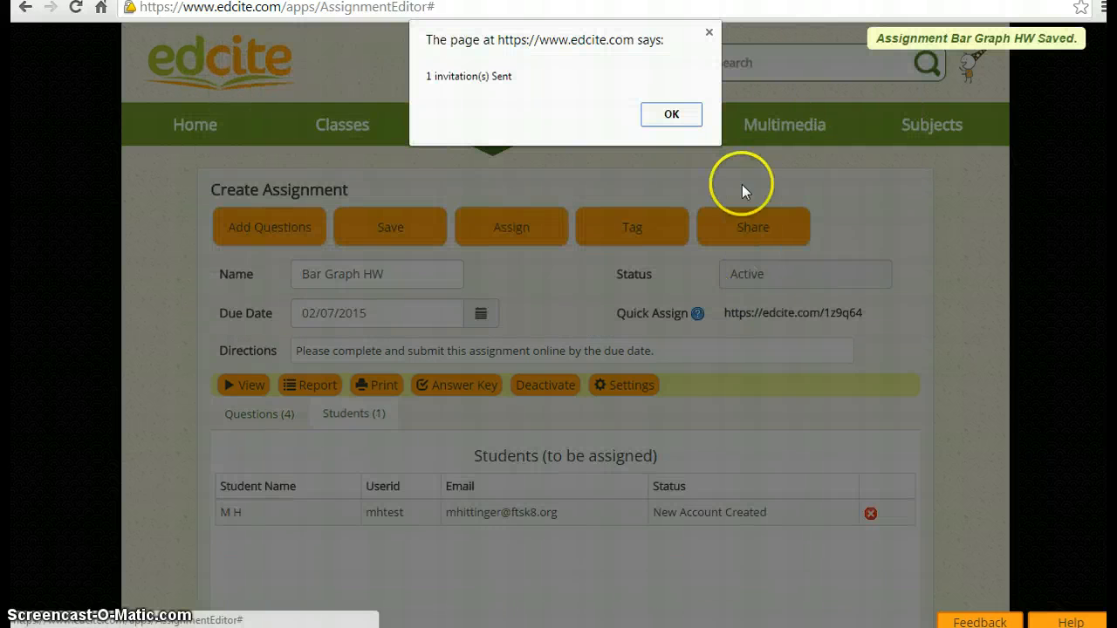
pyautogui.click(672, 114)
# Step: Open the list of active assignments to check the entry for Bar Graph HW
pyautogui.click(475, 120)
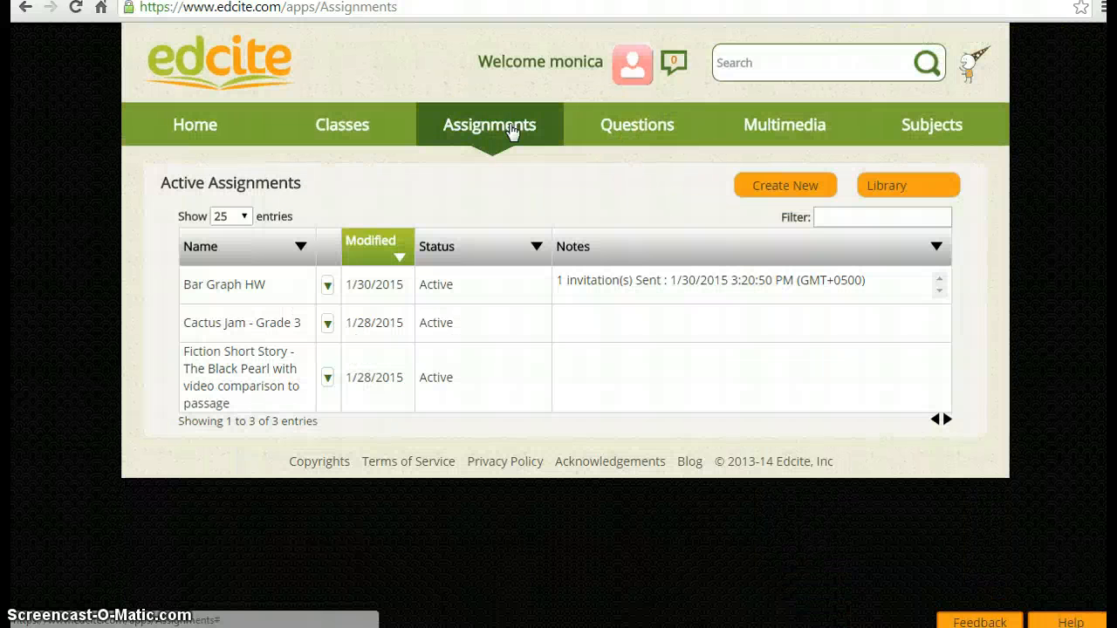
pyautogui.moveTo(514, 131)
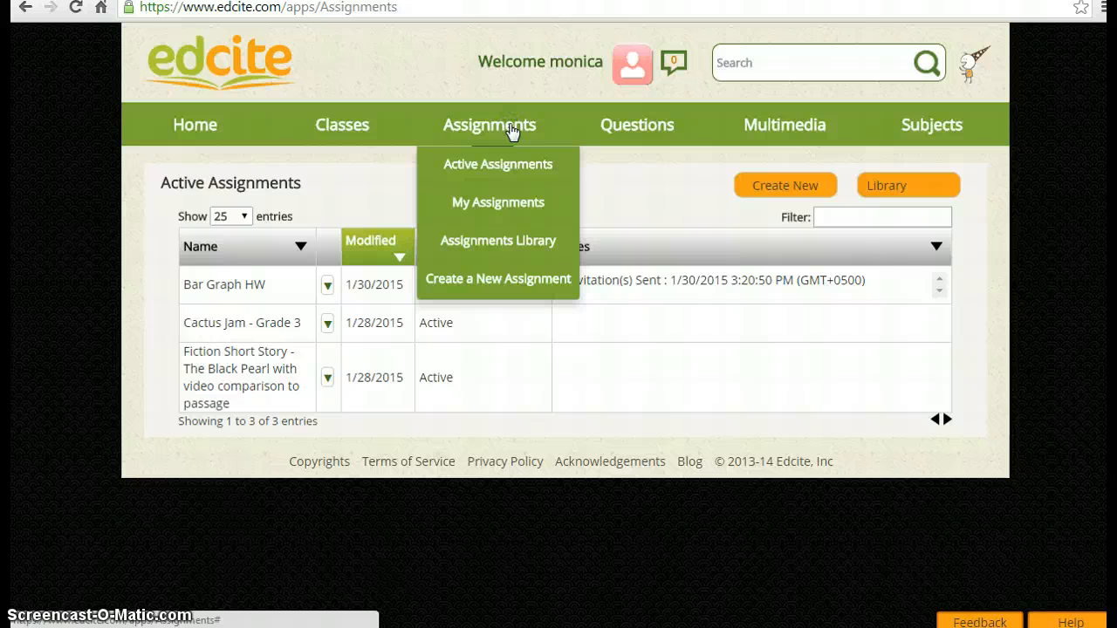